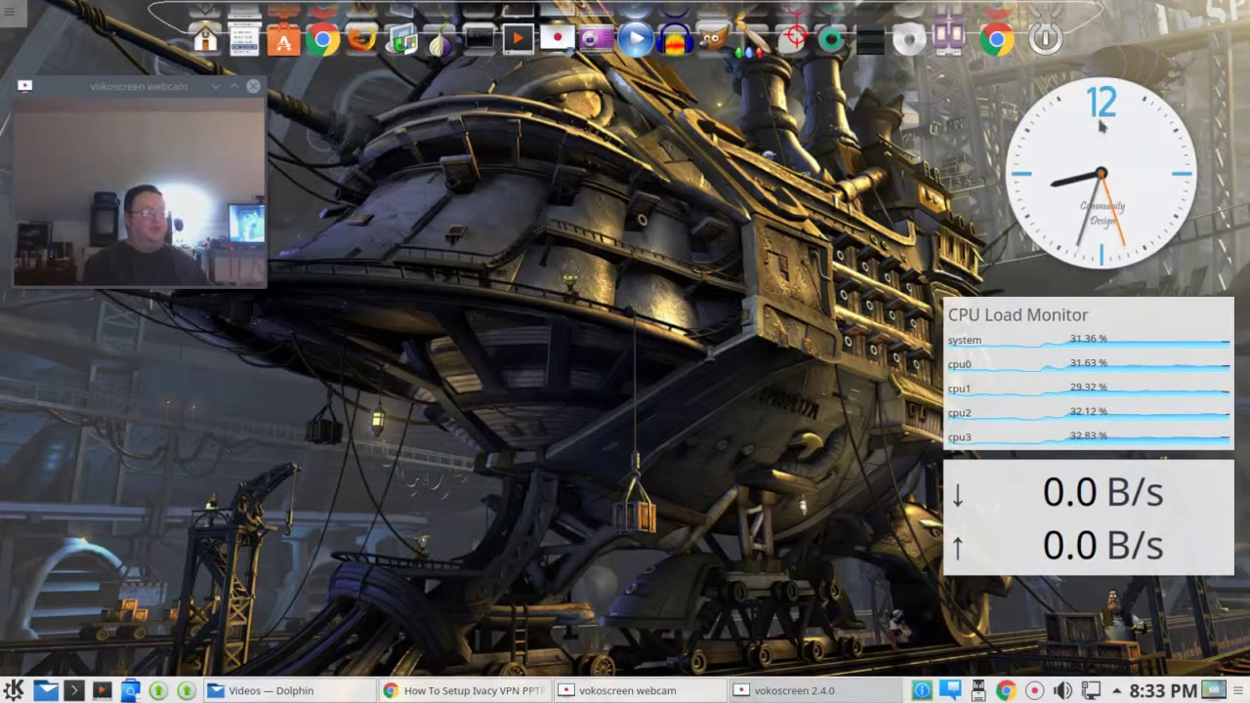
- Bring up the Ivacy PPTP setup guide in Chrome and position its window fully in view beside the webcam window
click(469, 690)
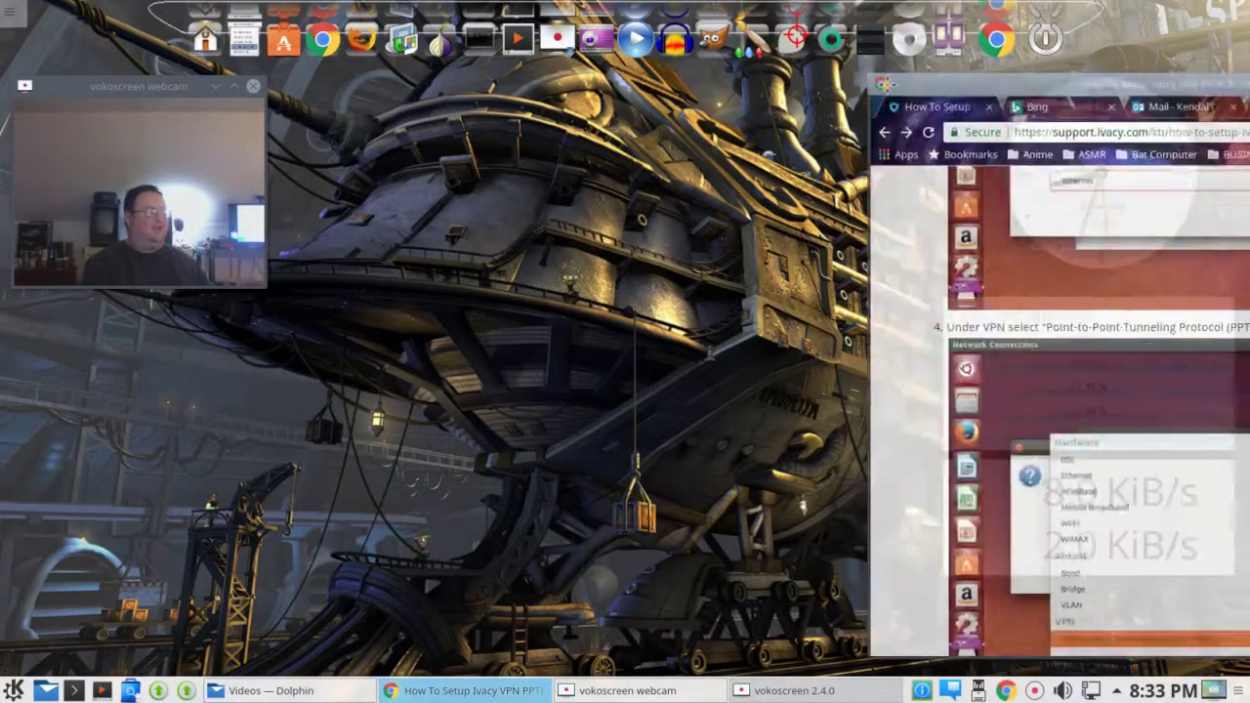
drag(922, 71, 291, 71)
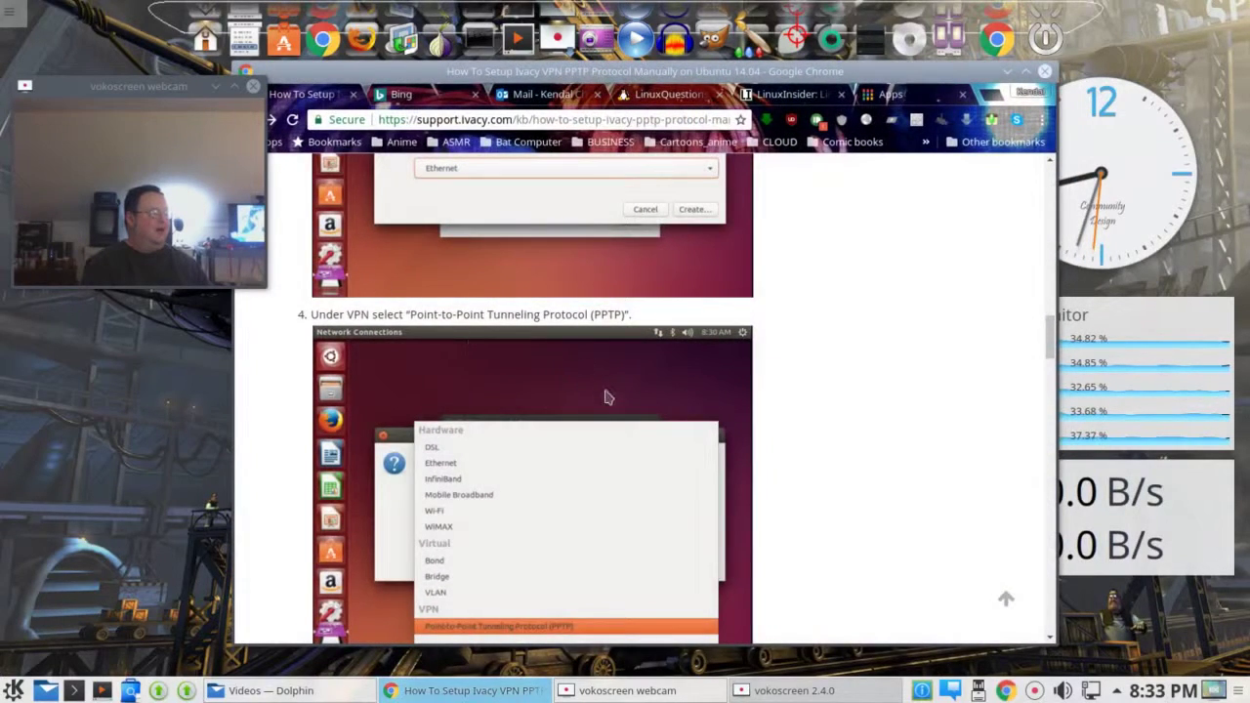
scroll(606, 393, up, 6)
scroll(606, 392, up, 10)
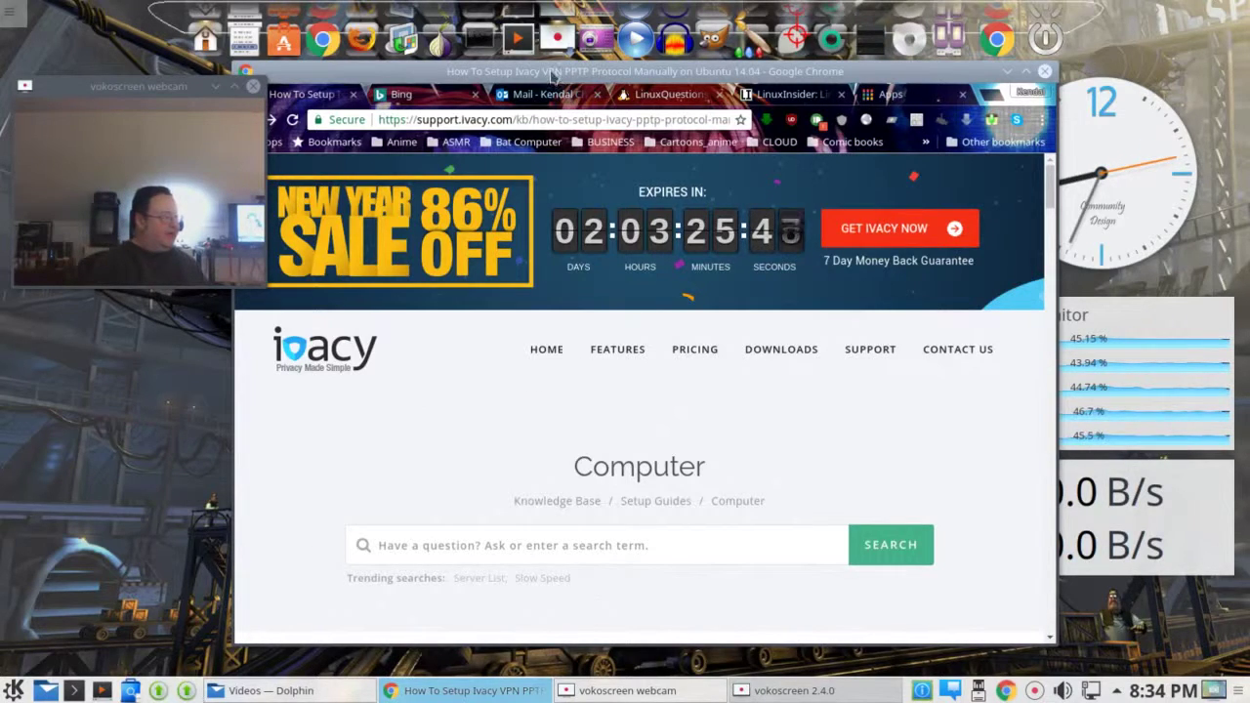
drag(552, 75, 629, 70)
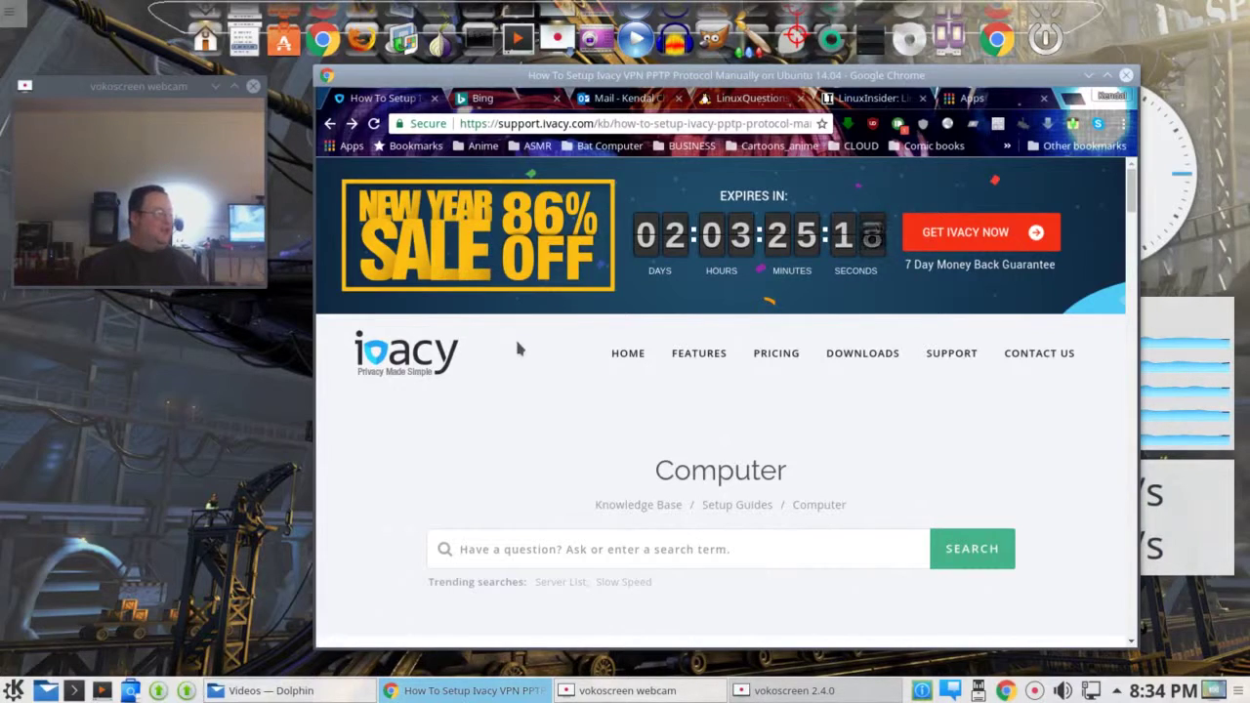
- Go through the guide's setup steps and open the server address list linked in step 5, showing the United States servers
scroll(518, 347, down, 4)
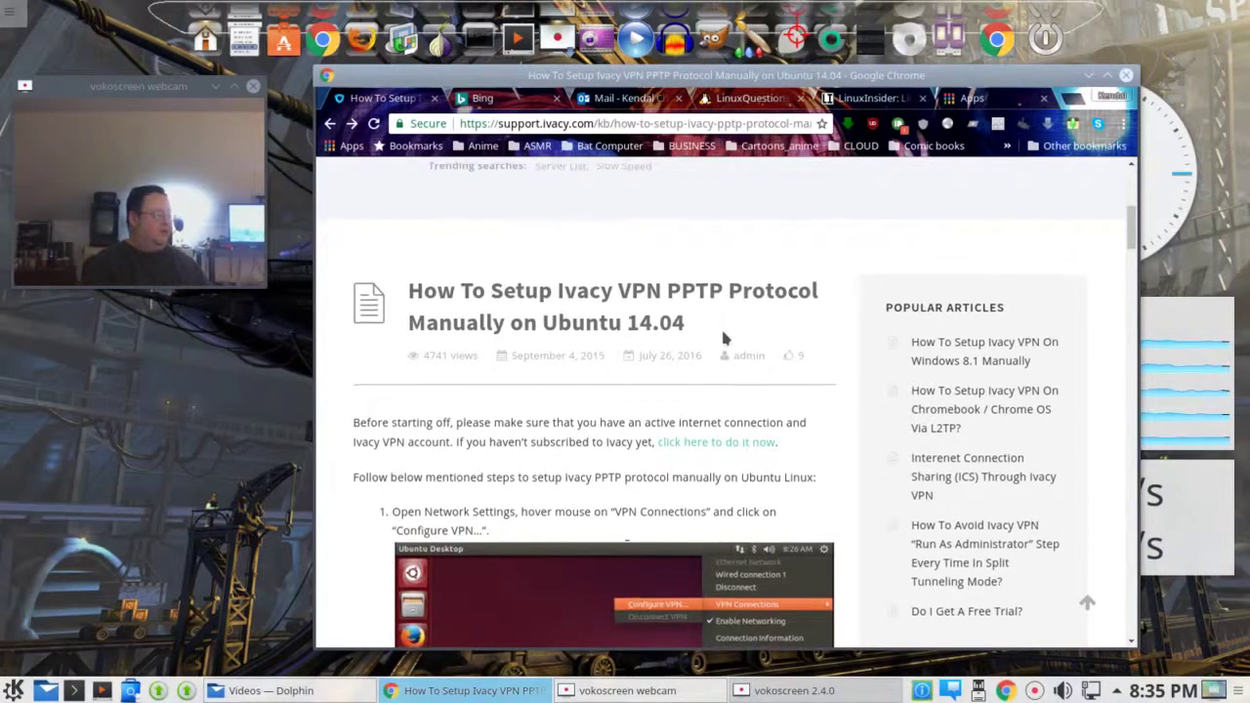
scroll(723, 332, down, 3)
scroll(724, 342, down, 15)
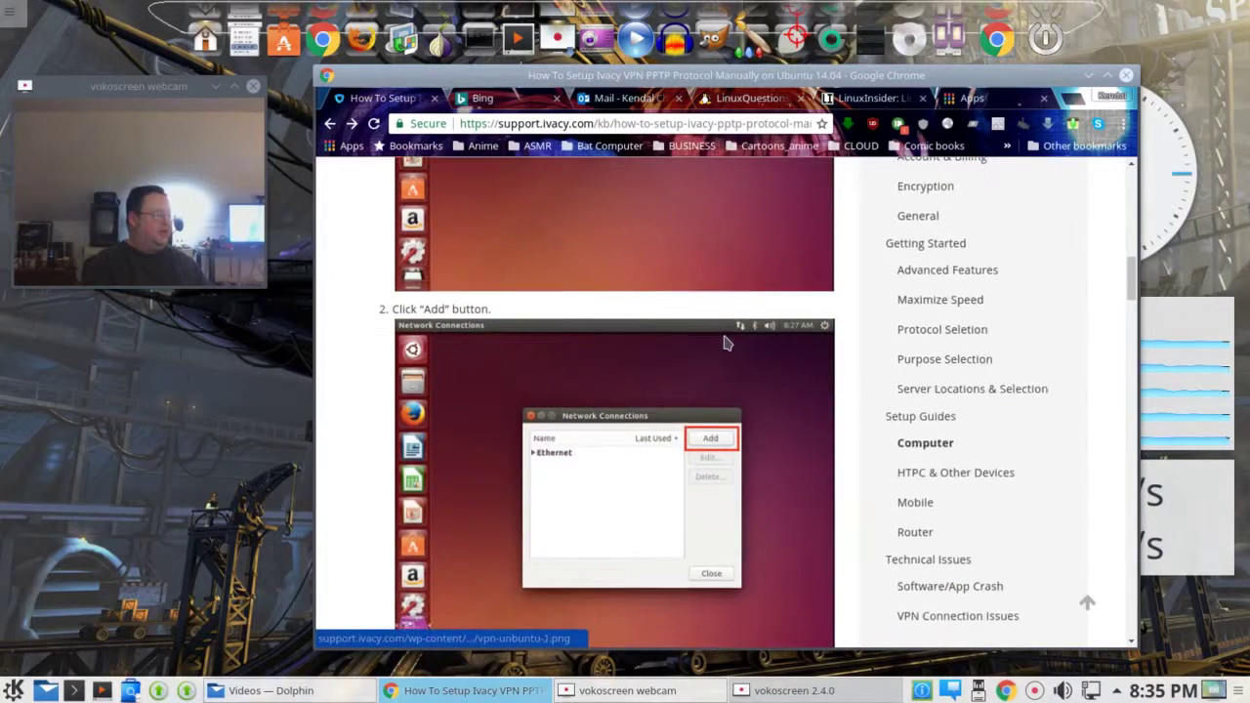
scroll(739, 361, down, 1)
scroll(740, 361, up, 3)
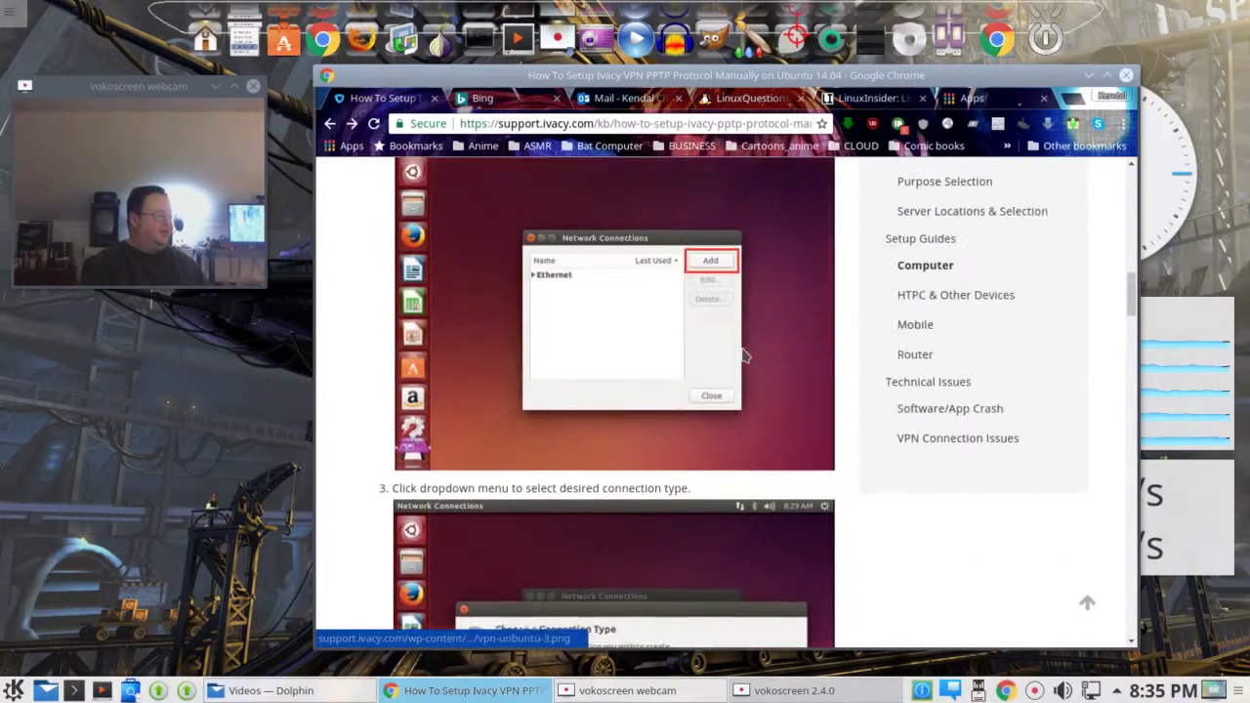
scroll(742, 360, down, 6)
scroll(748, 359, down, 7)
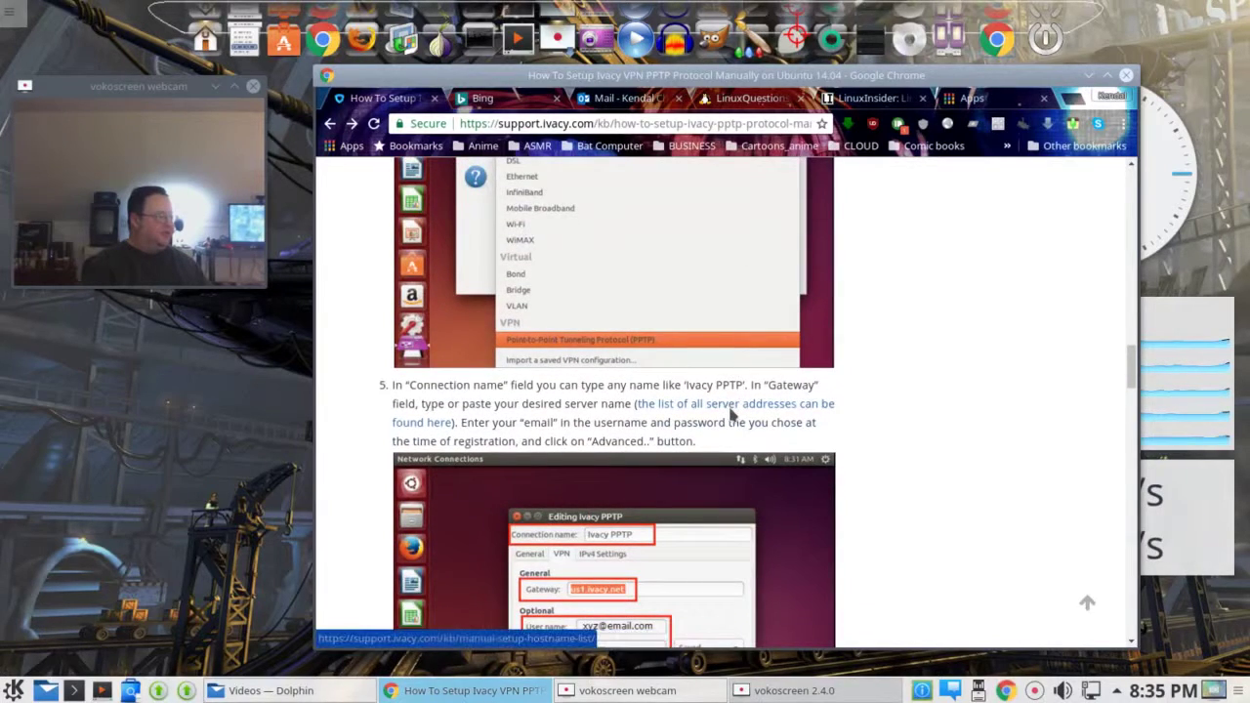
click(729, 410)
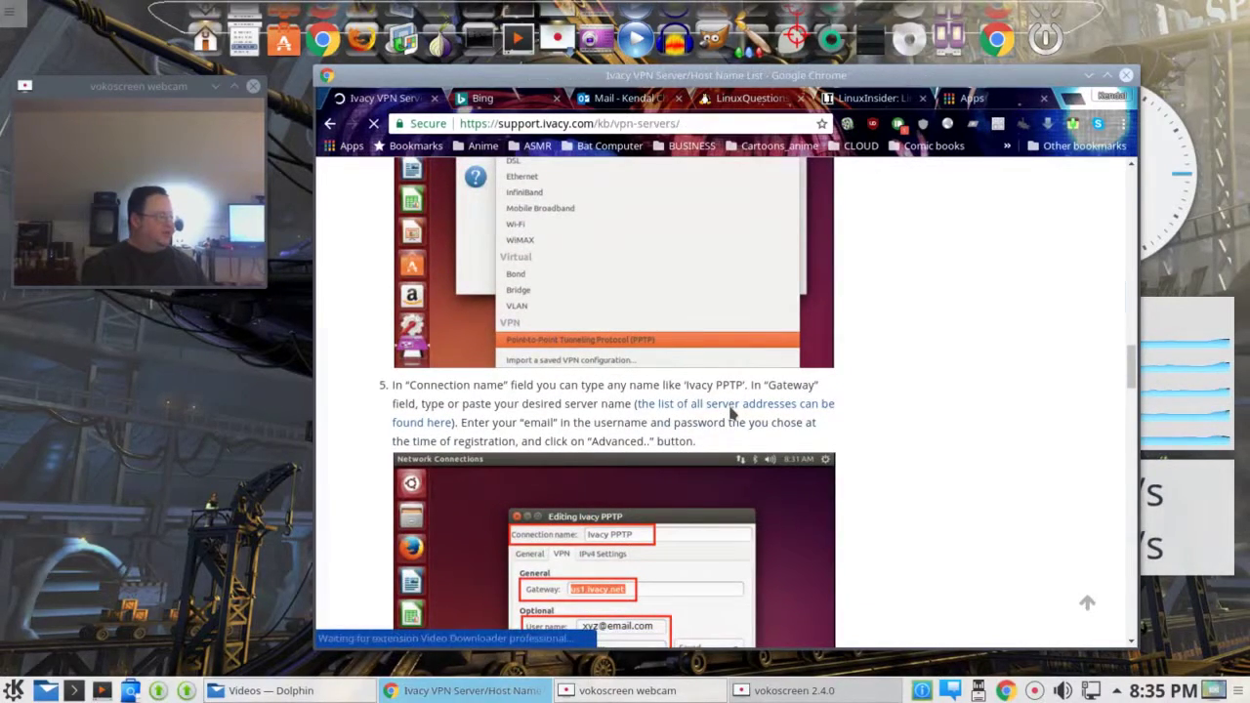
scroll(673, 405, down, 8)
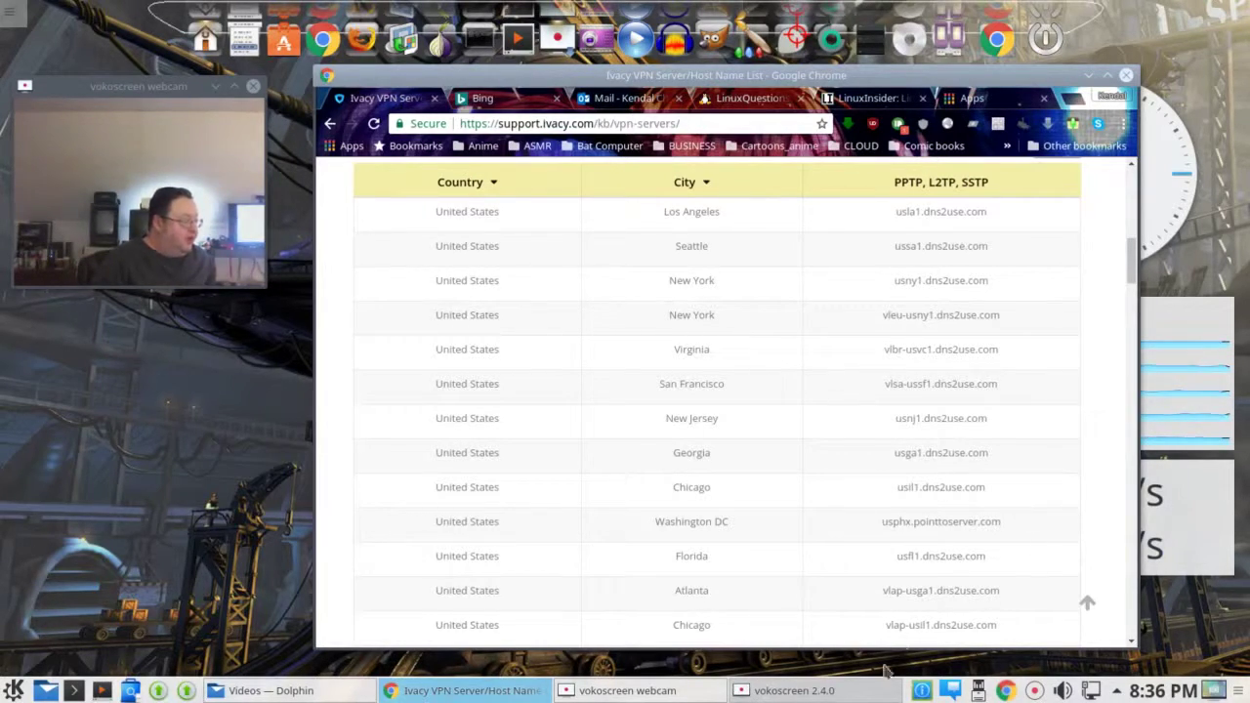
- Open the network connection editor and add a new Point-to-Point Tunneling Protocol (PPTP) VPN connection
click(1089, 690)
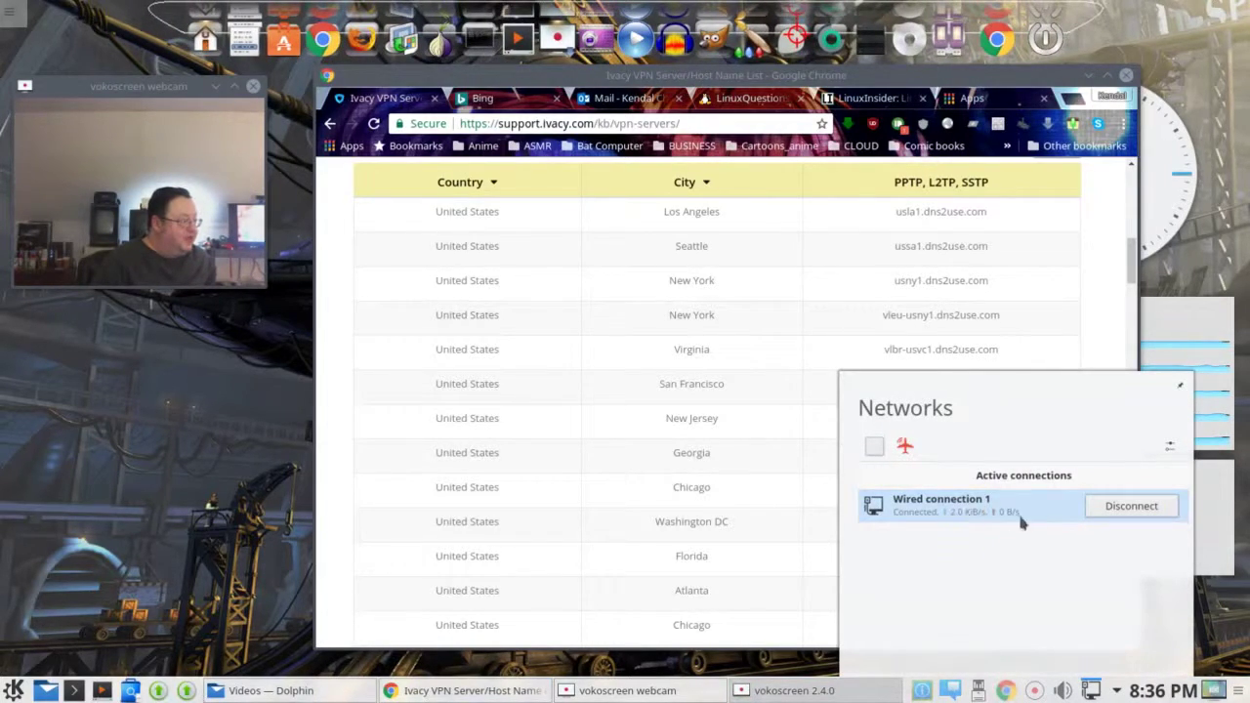
click(1170, 449)
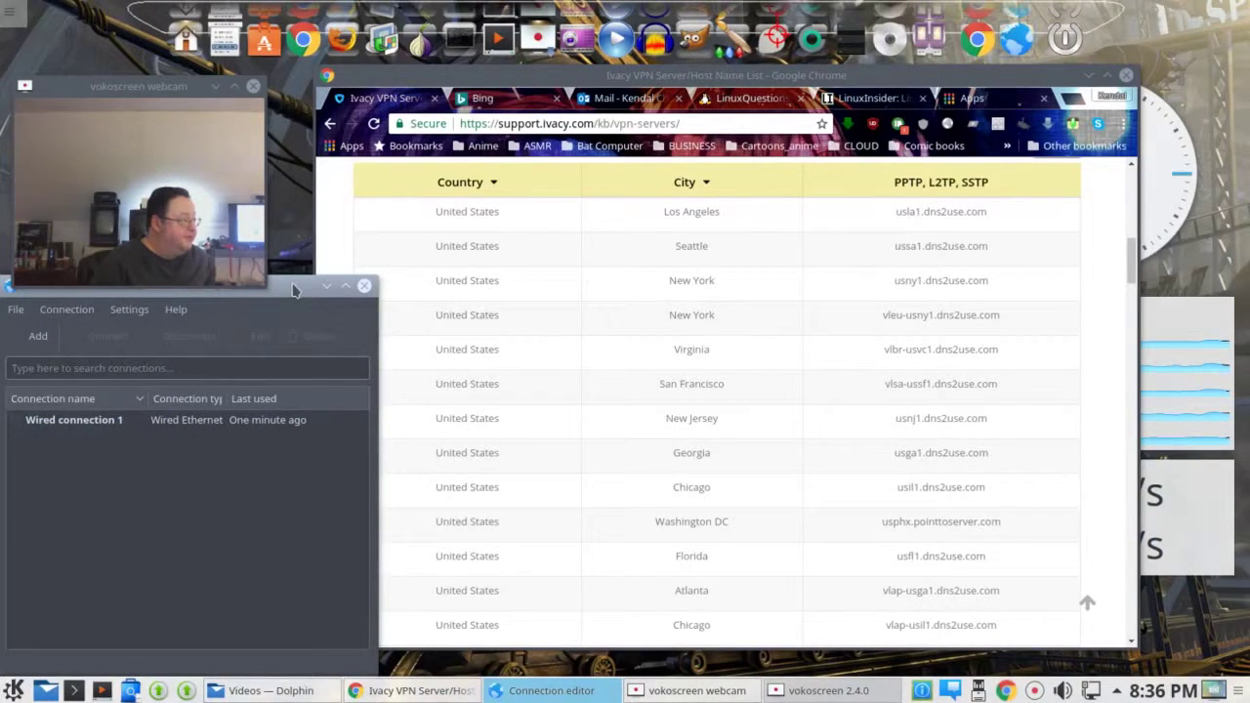
drag(296, 285, 893, 209)
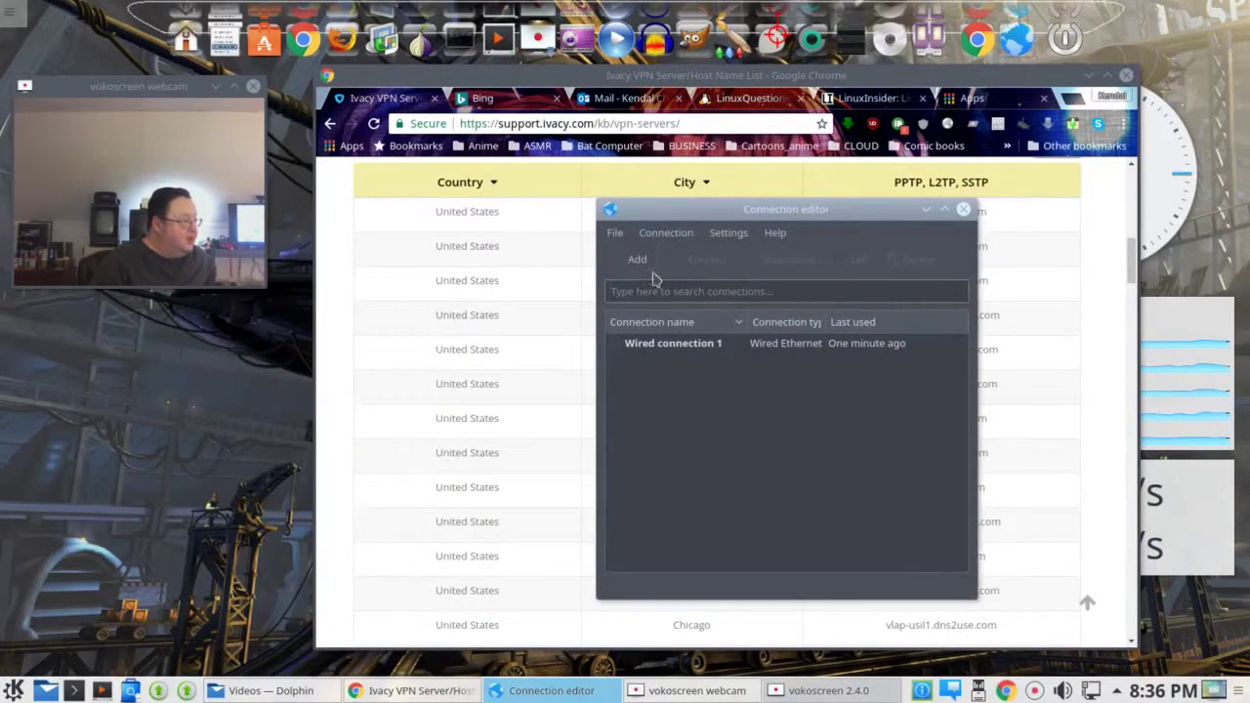
click(641, 264)
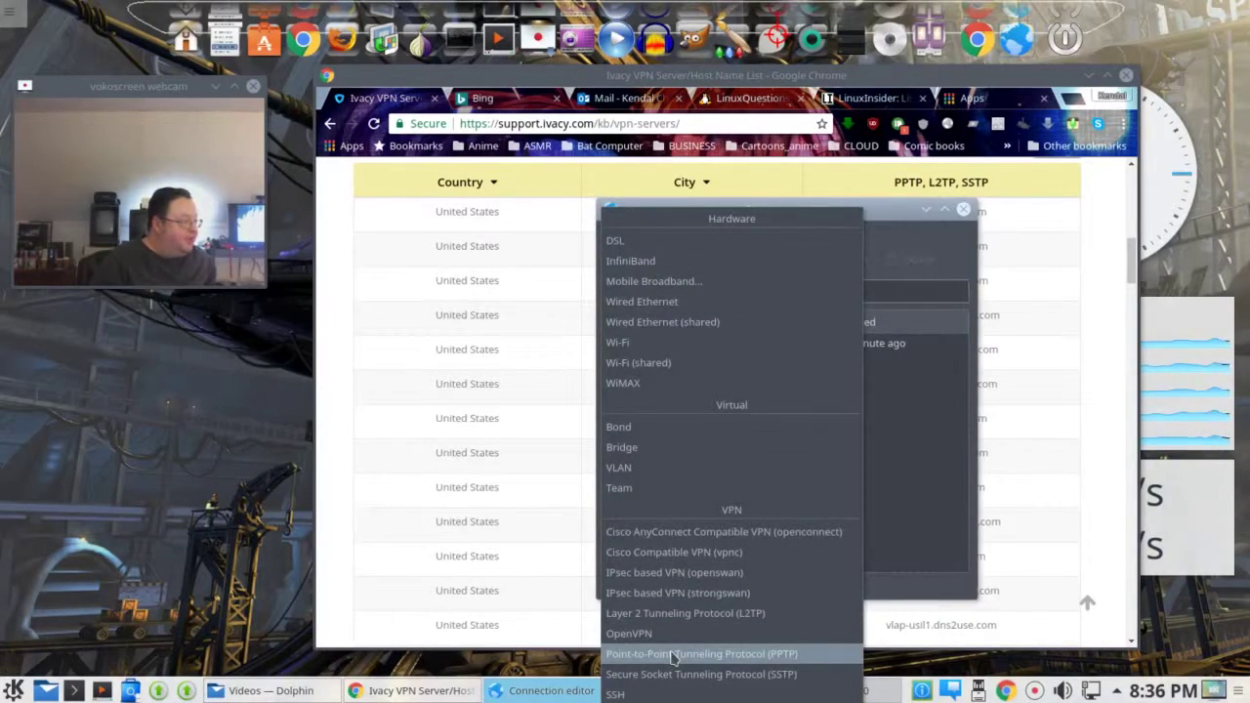
click(672, 655)
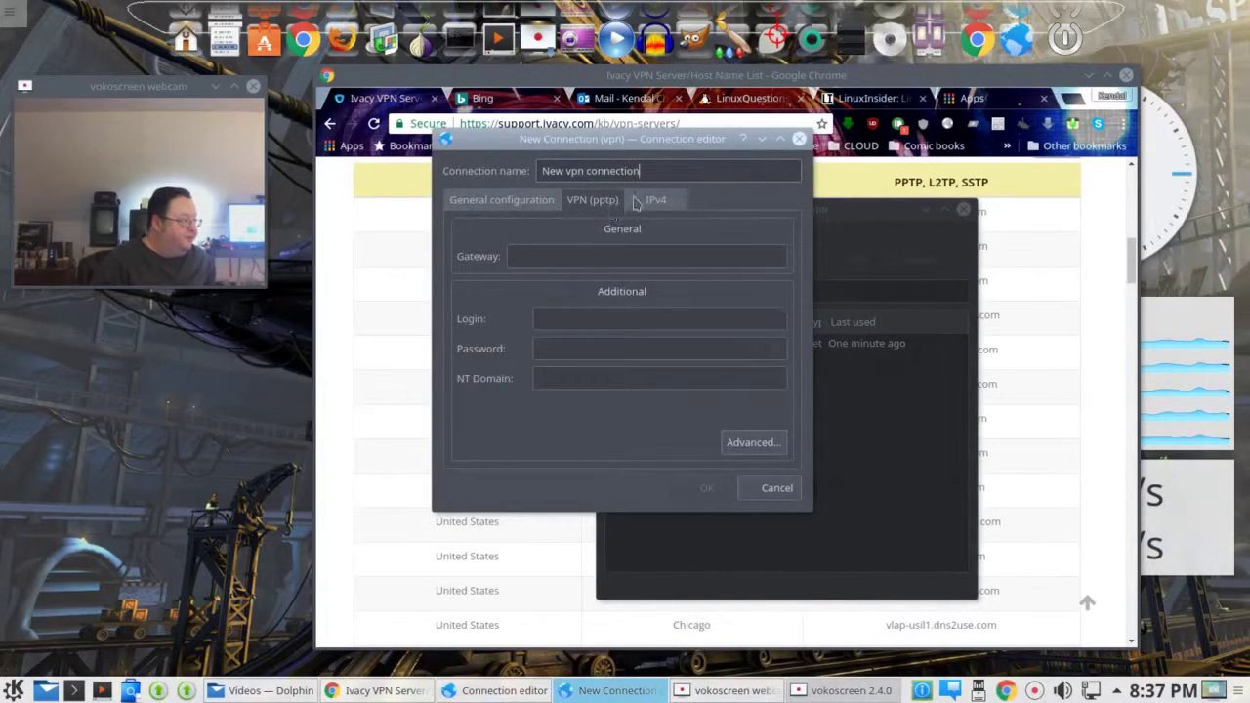
- Name the new VPN connection Ivacy-PPTP
drag(651, 171, 523, 171)
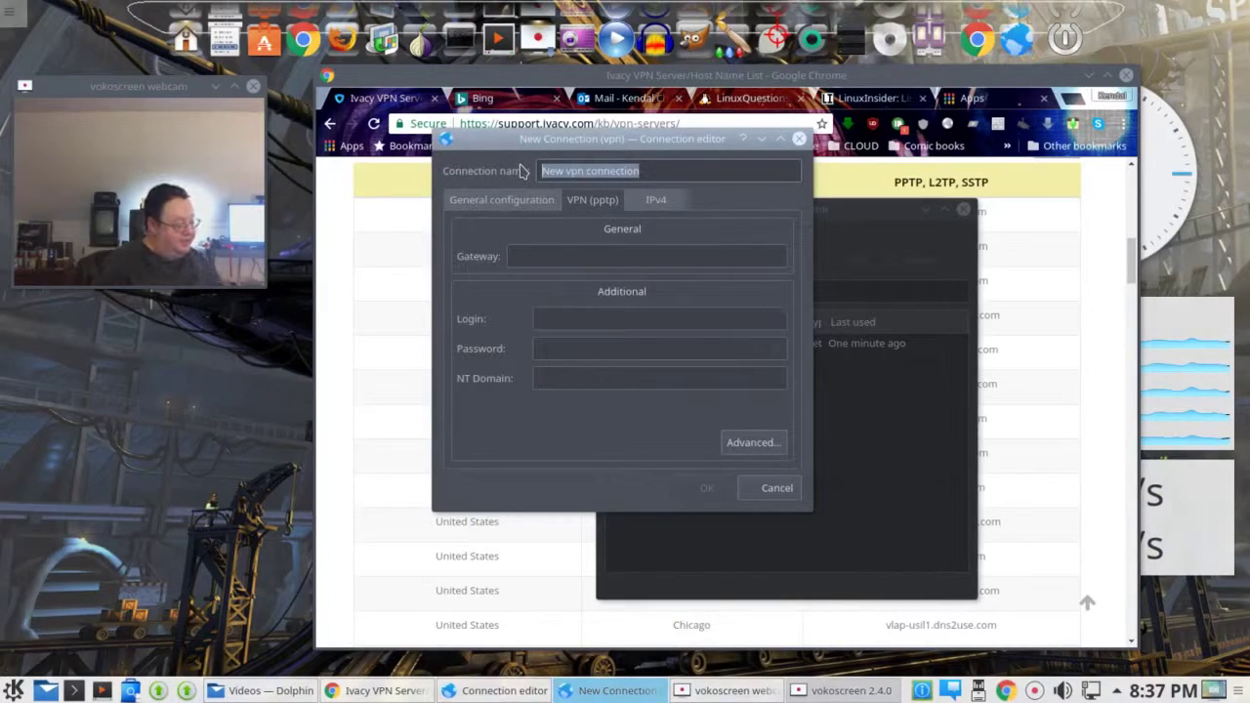
text(Ivac)
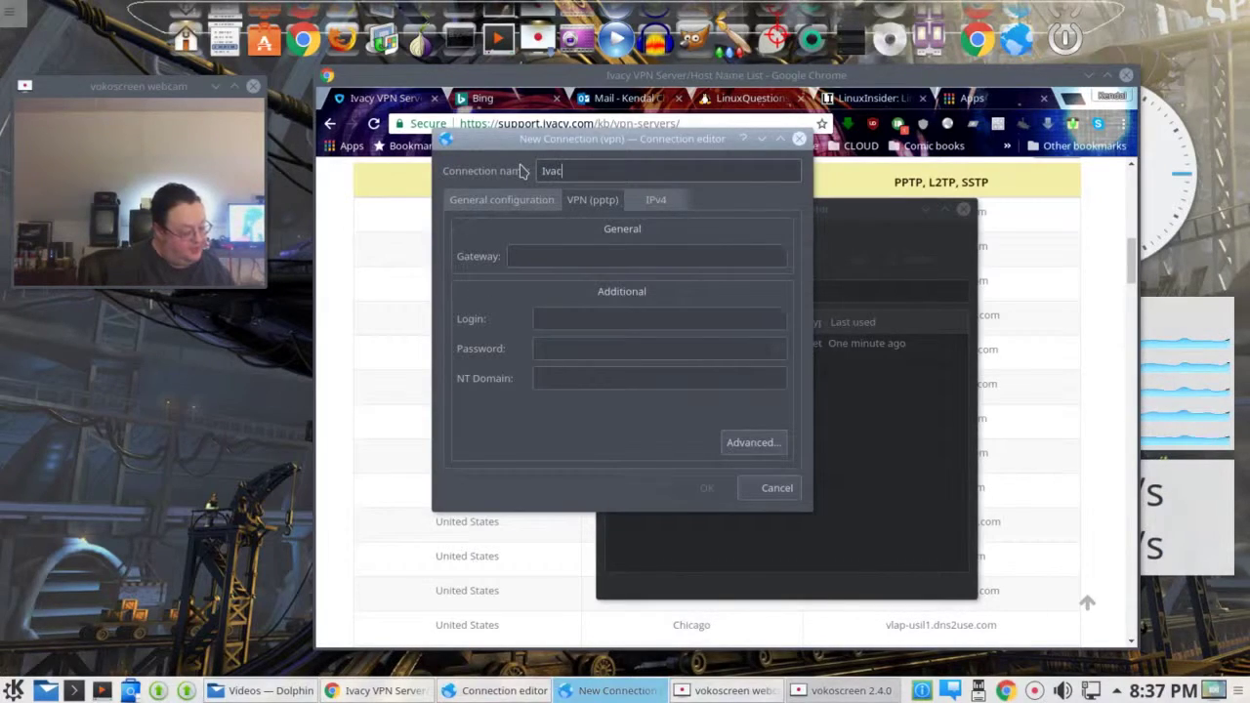
text(y-PP)
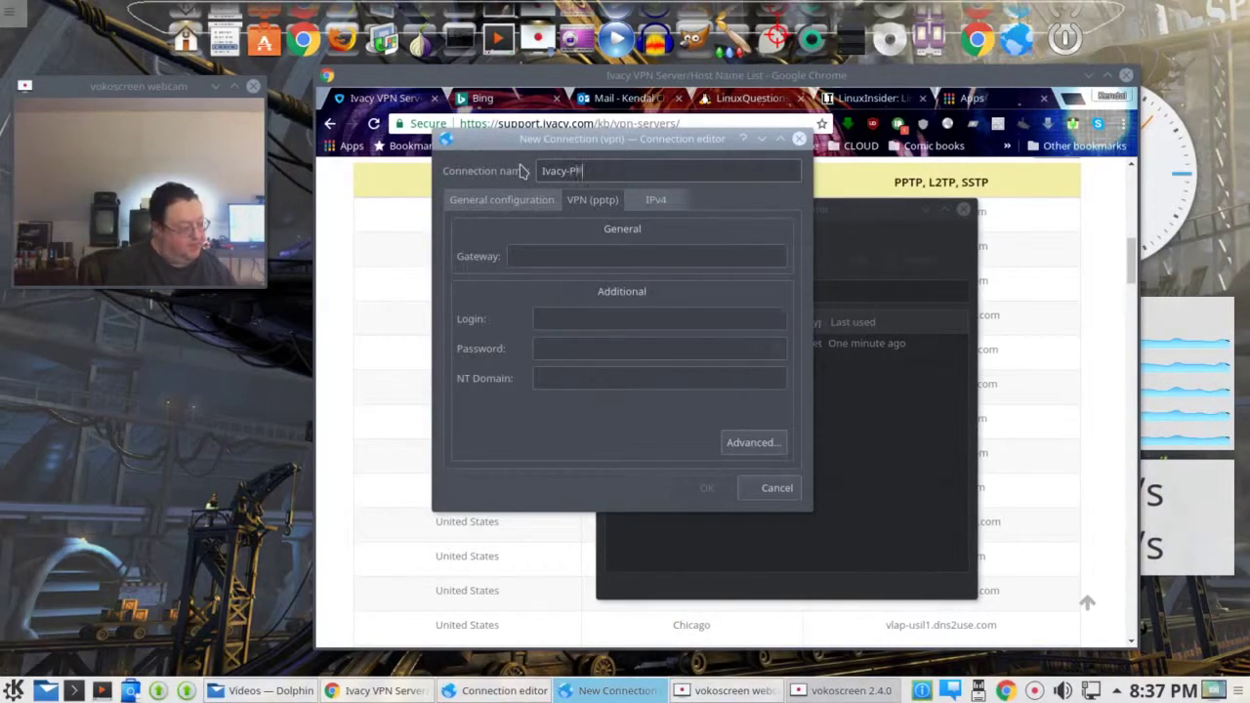
text(TP)
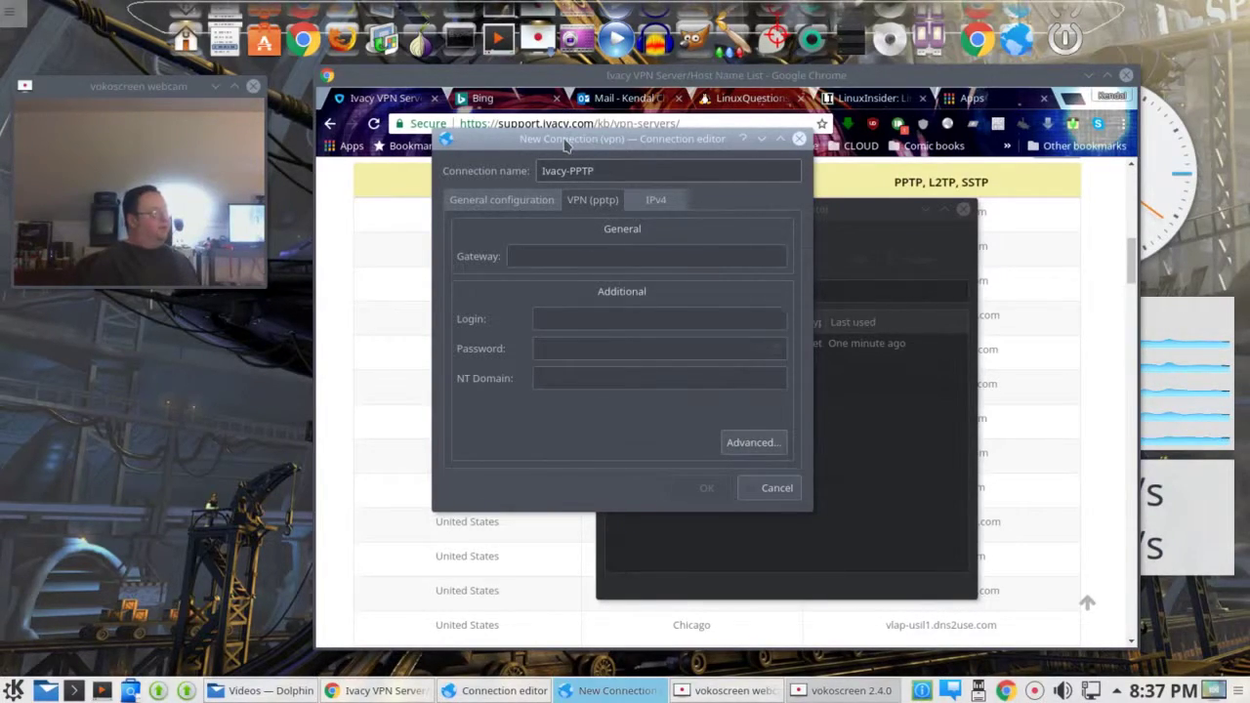
- Copy the San Francisco server address vlsa-ussf1.dns2use.com from the server list and paste it as the VPN connection's gateway
drag(564, 143, 159, 273)
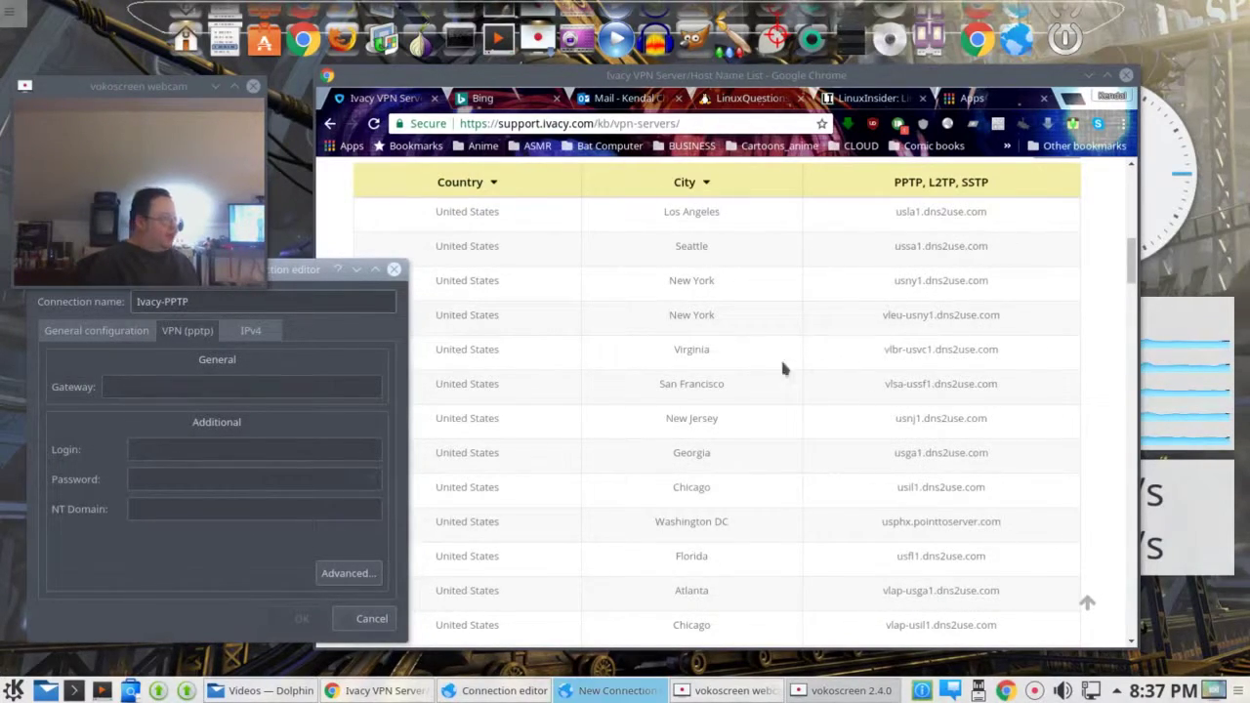
drag(872, 381, 987, 397)
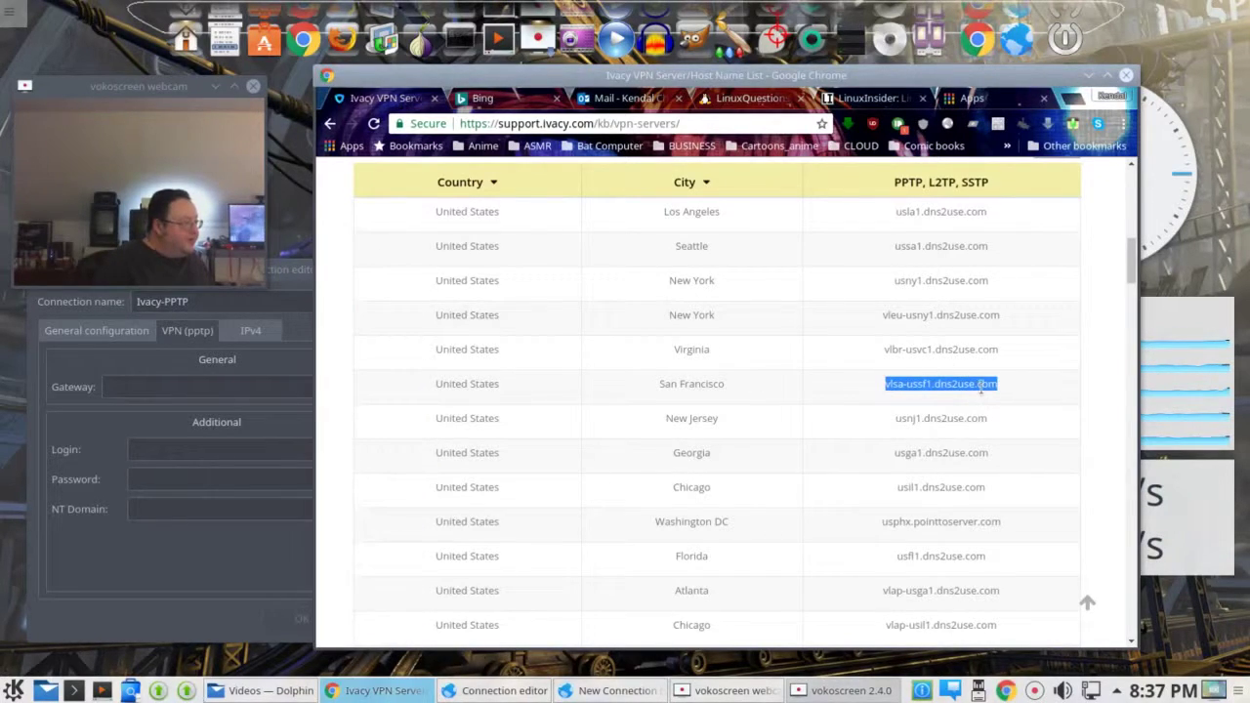
right_click(987, 397)
click(1021, 398)
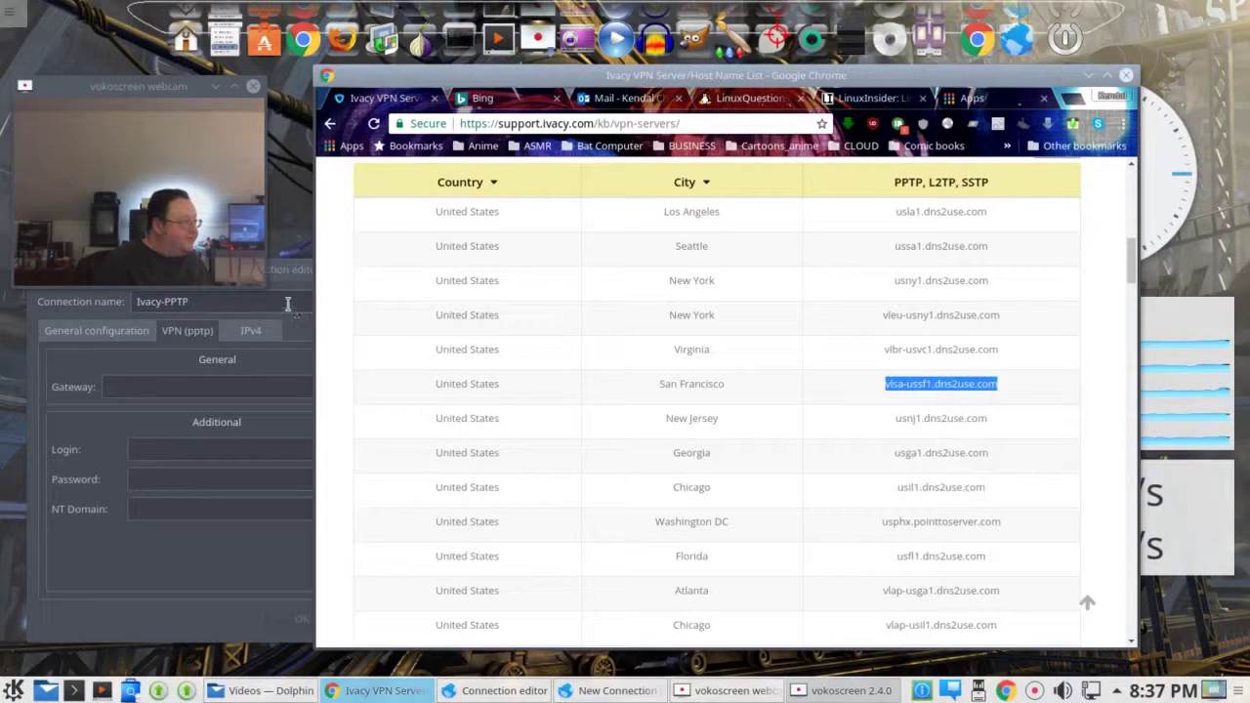
drag(288, 272, 643, 217)
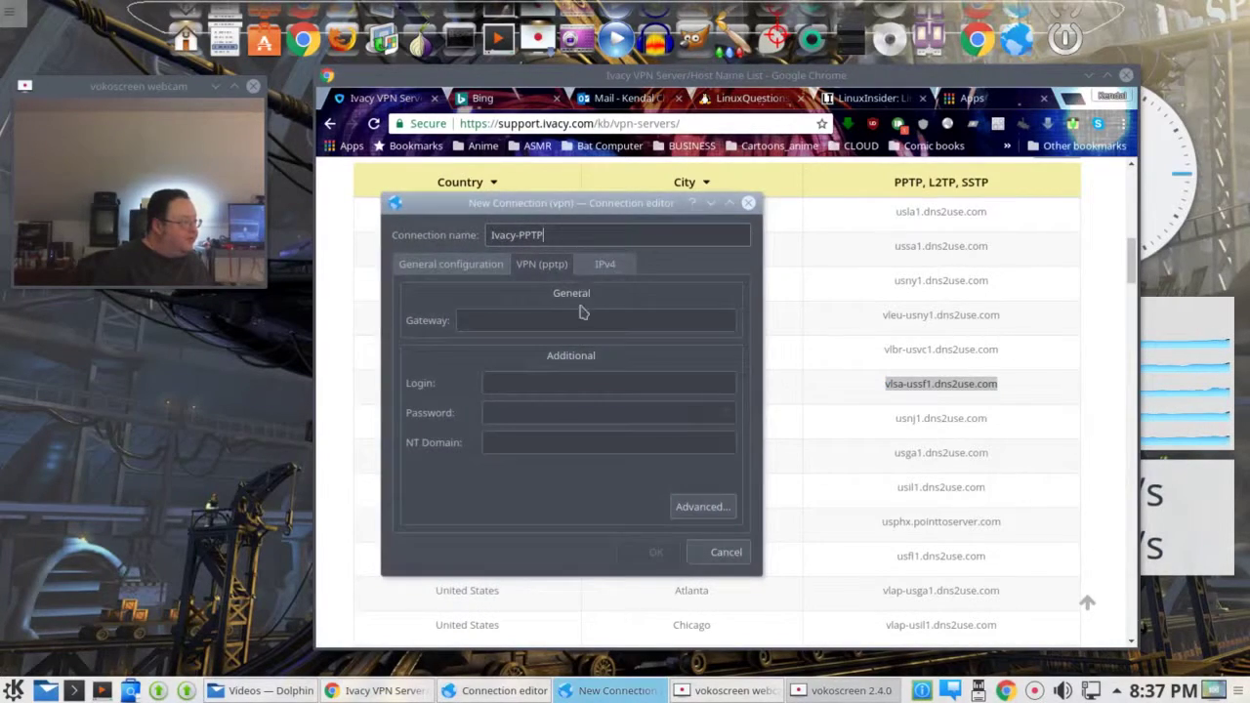
right_click(581, 322)
click(617, 416)
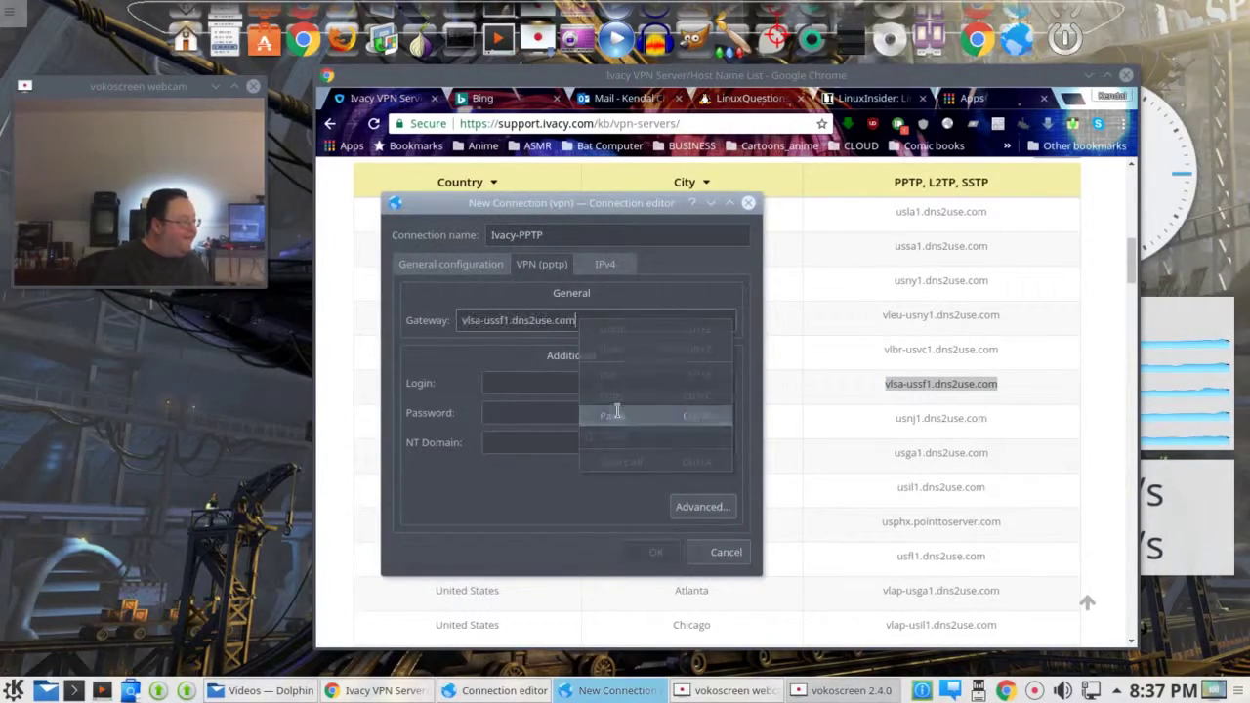
click(580, 383)
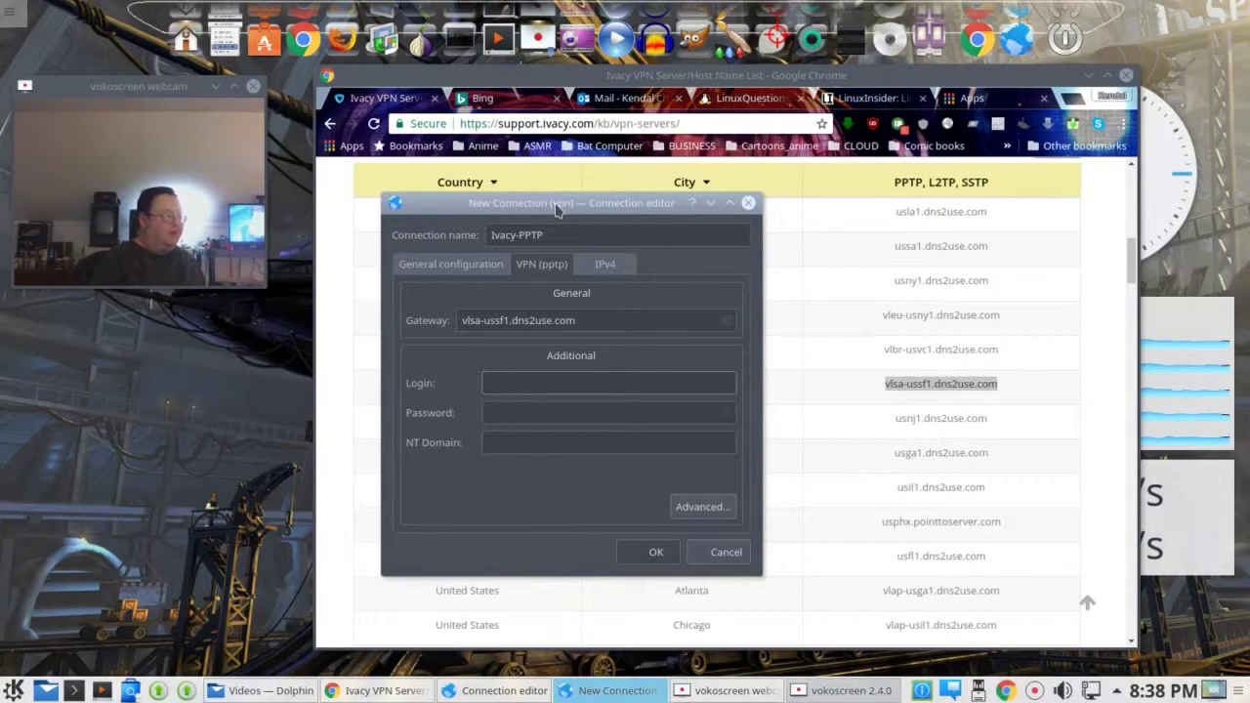
- In the connection's advanced settings, disallow PAP, CHAP and EAP authentication, enable MPPE encryption, and accept the settings
drag(556, 209, 1249, 209)
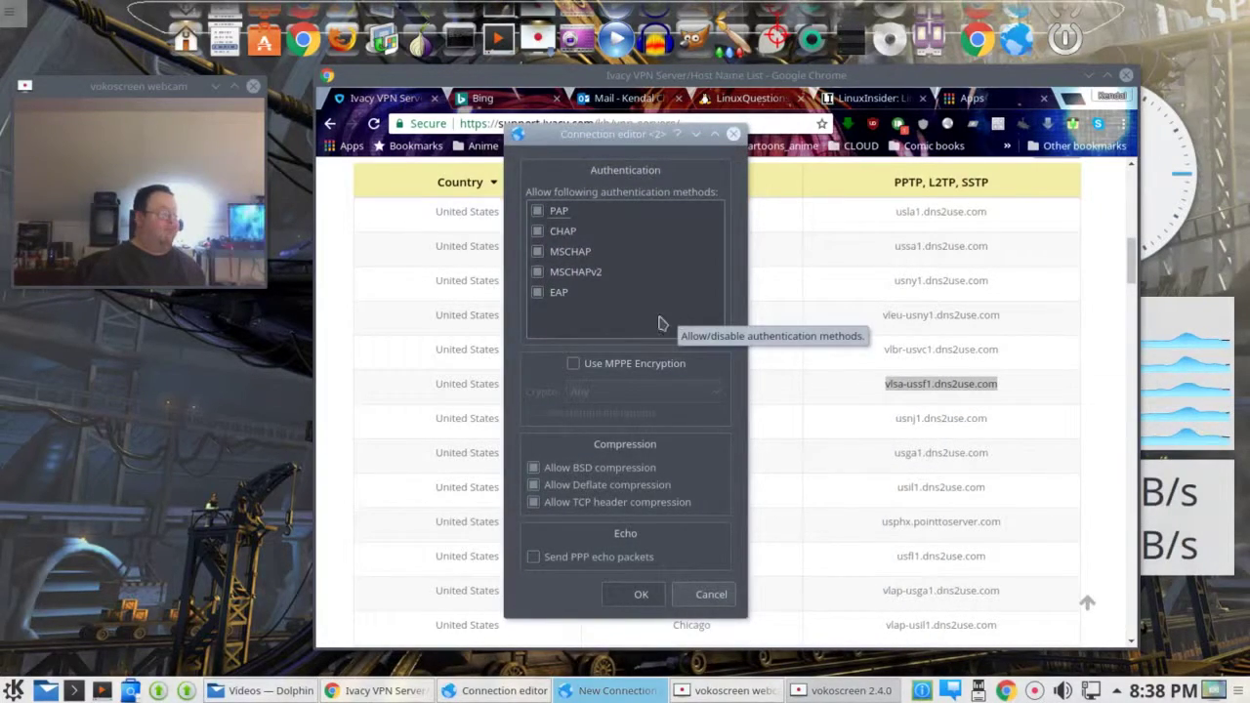
click(537, 211)
click(537, 231)
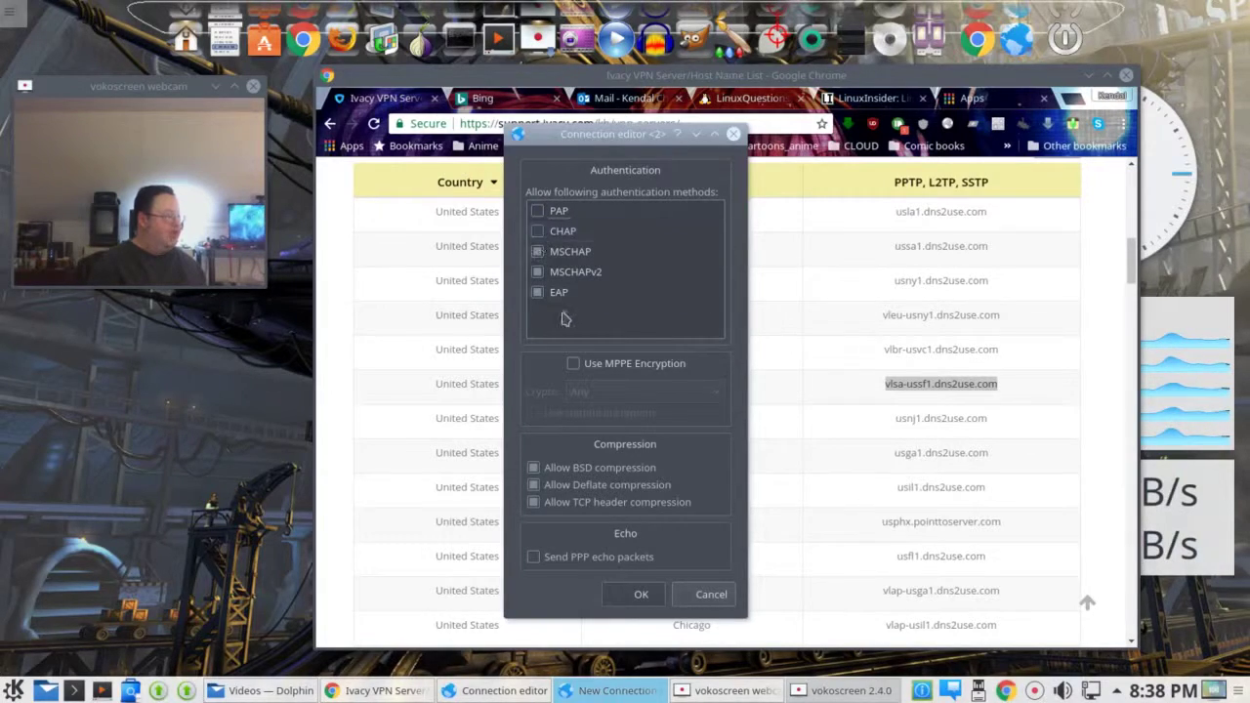
click(544, 292)
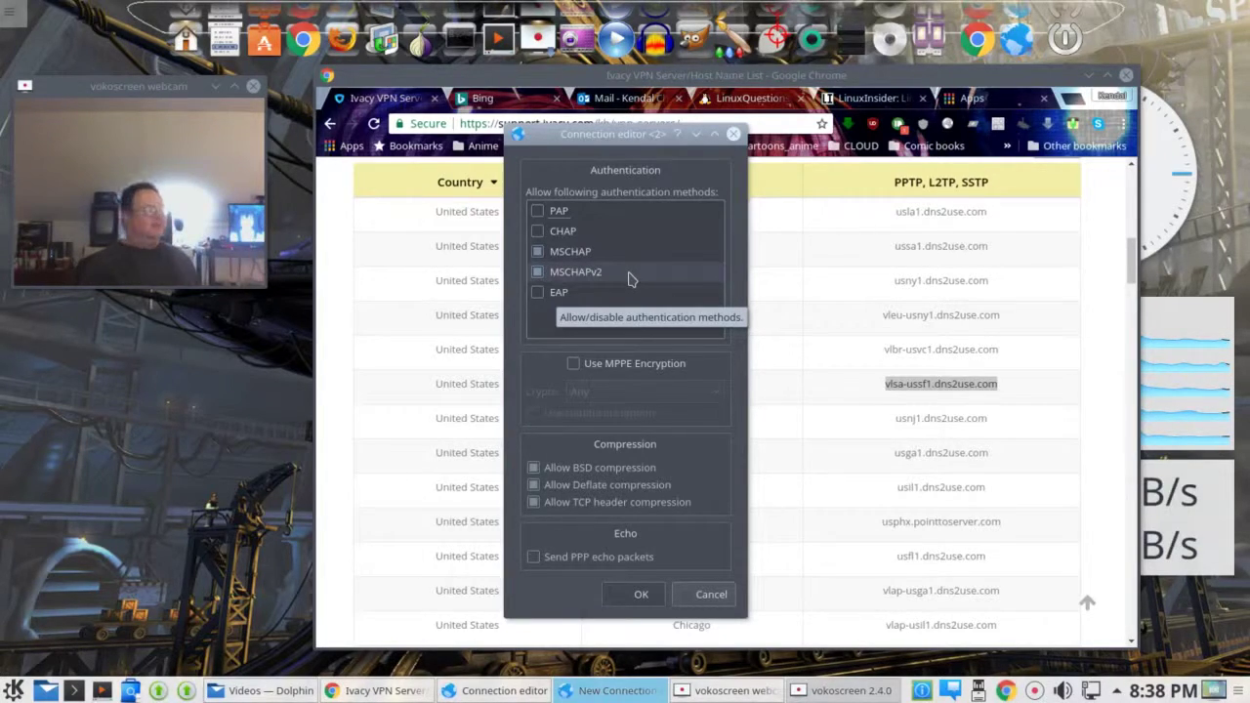
click(574, 367)
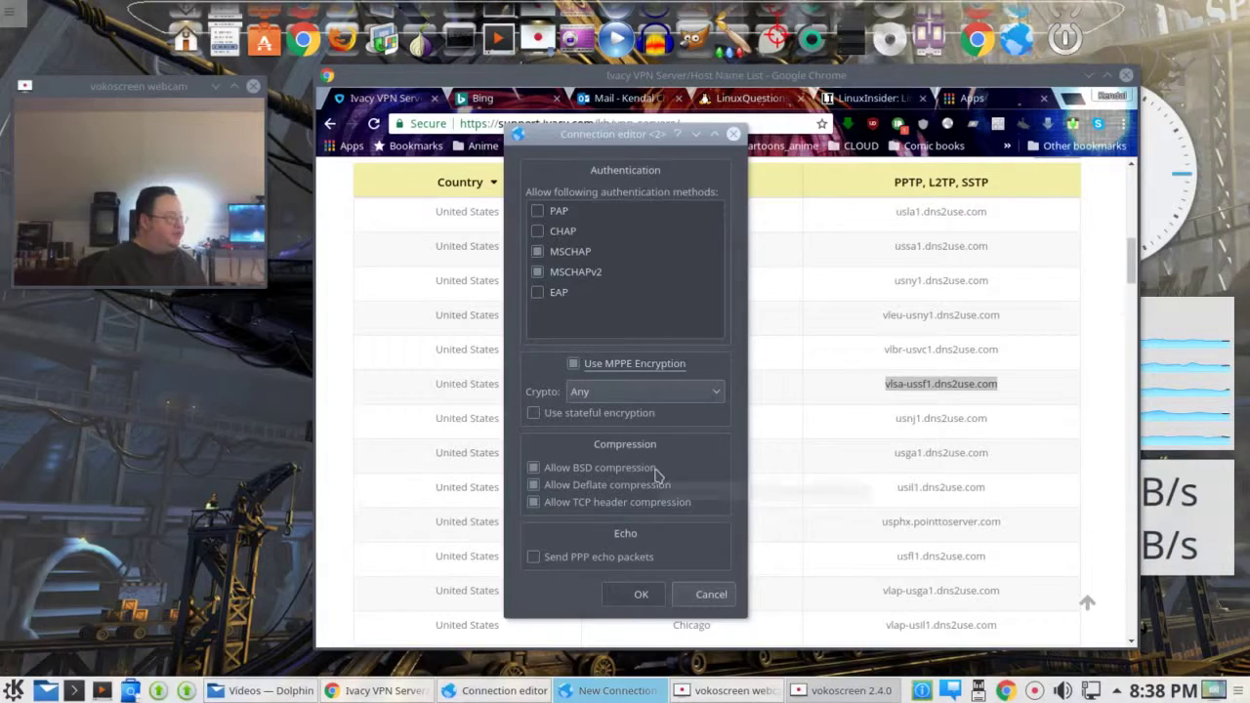
click(641, 593)
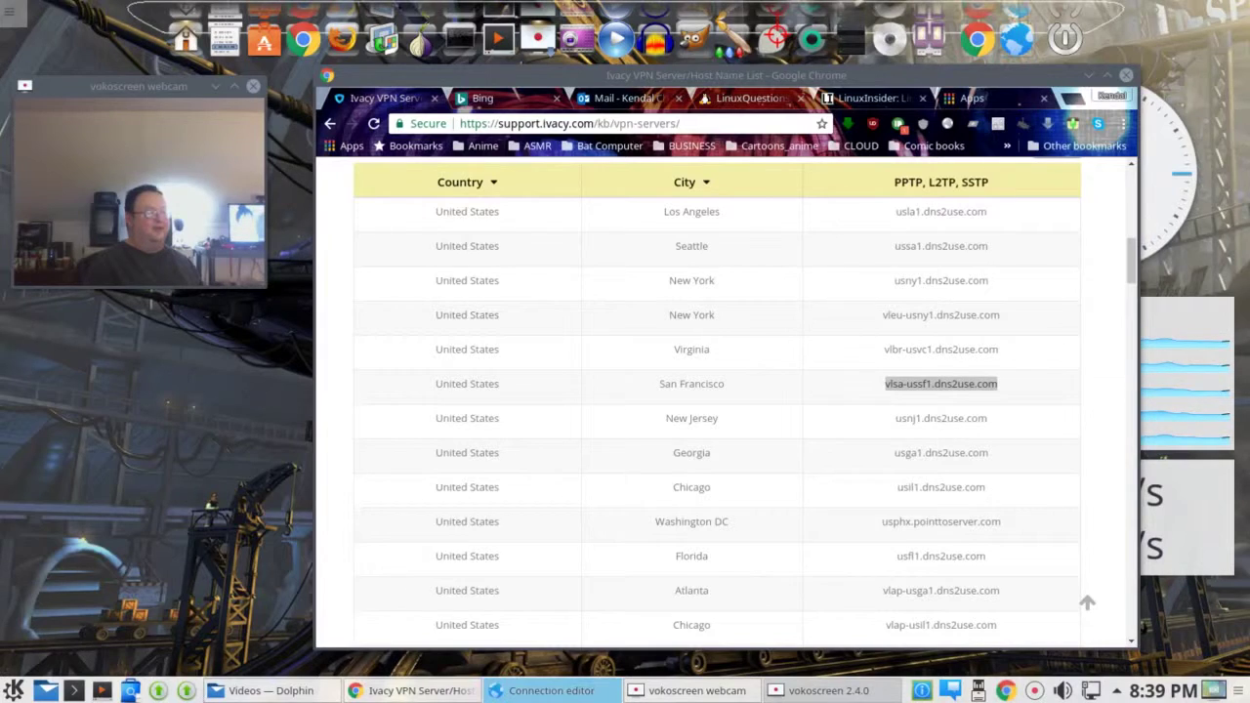
- Move the connection editor window aside over the server list and close it
drag(607, 164, 475, 206)
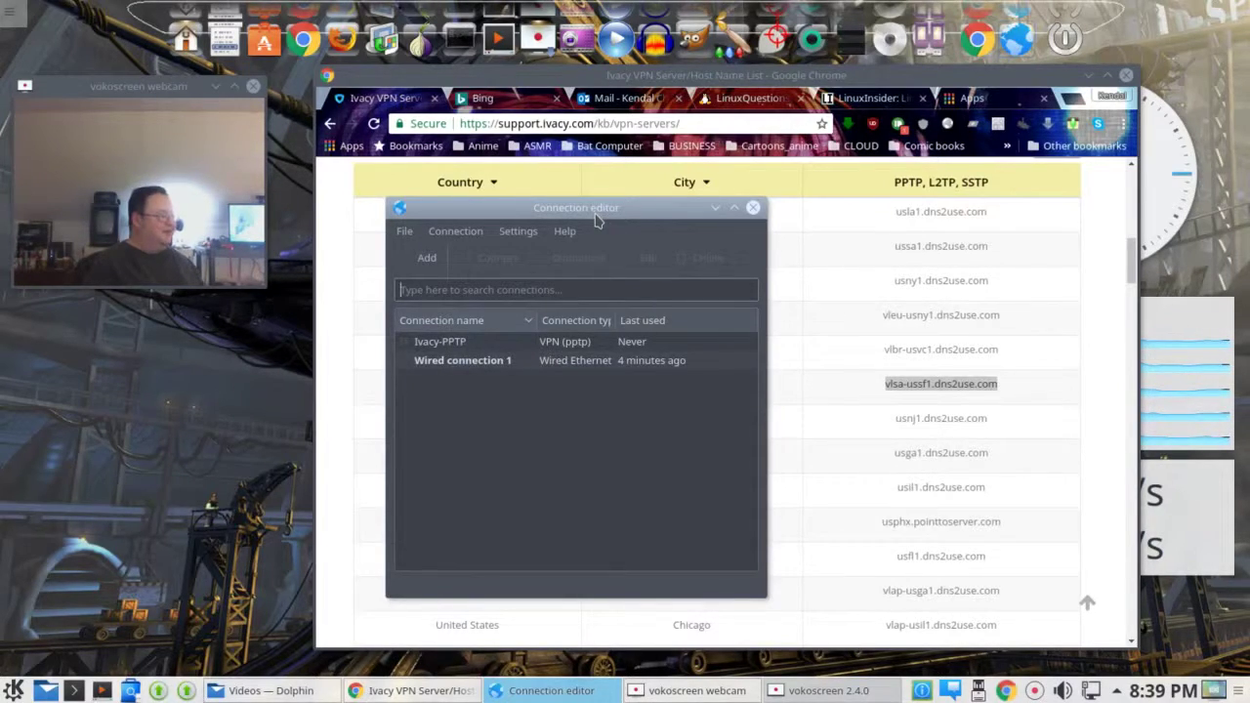
drag(599, 217, 613, 216)
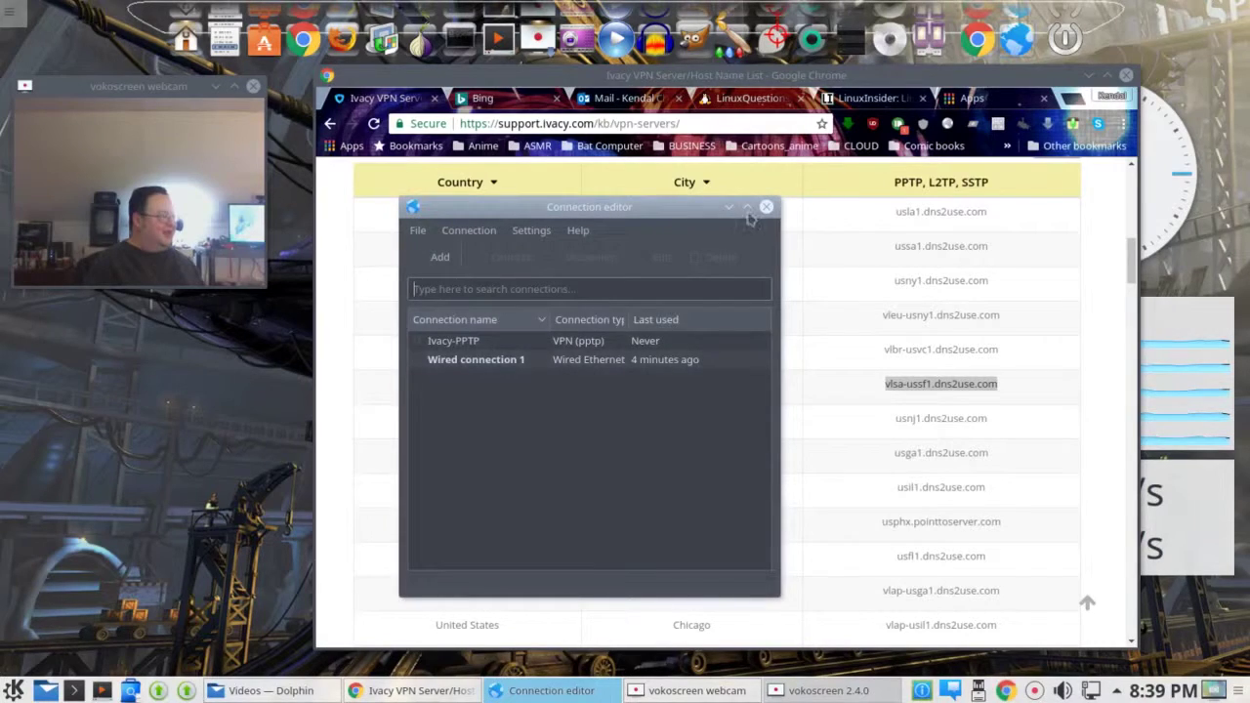
click(767, 209)
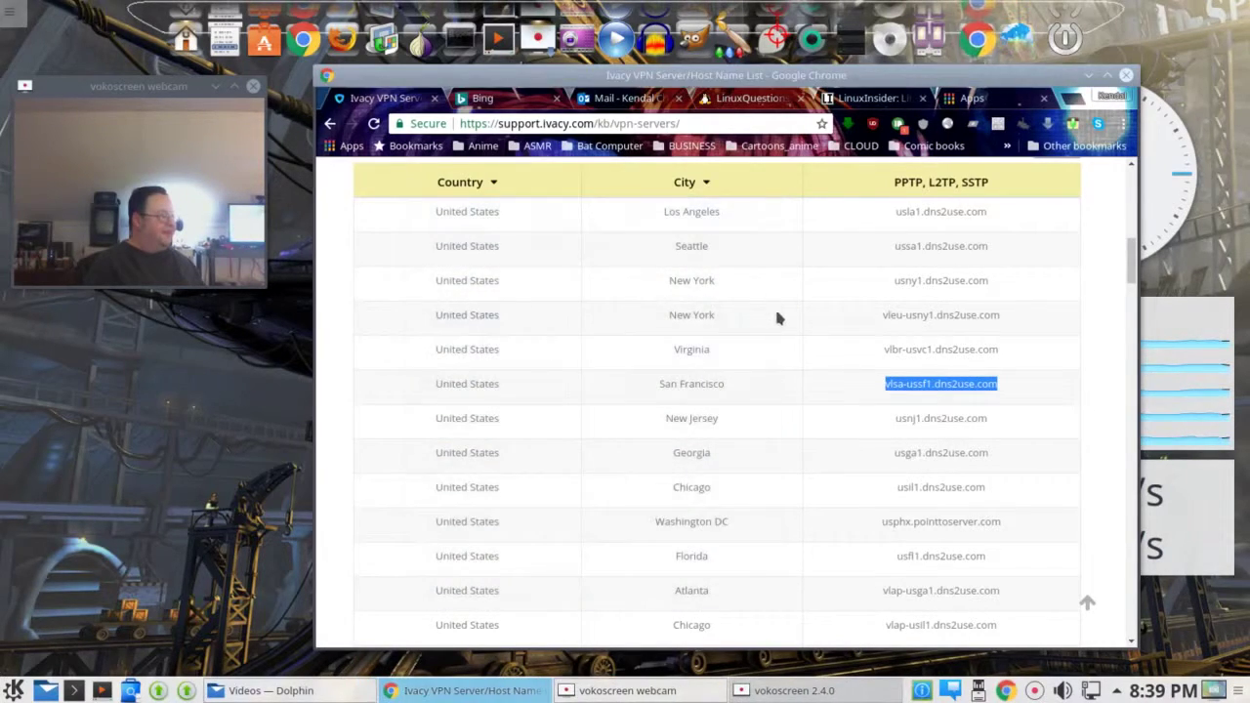
- Connect to the Ivacy-PPTP VPN from the available network connections, entering and confirming the VPN account password
click(1091, 692)
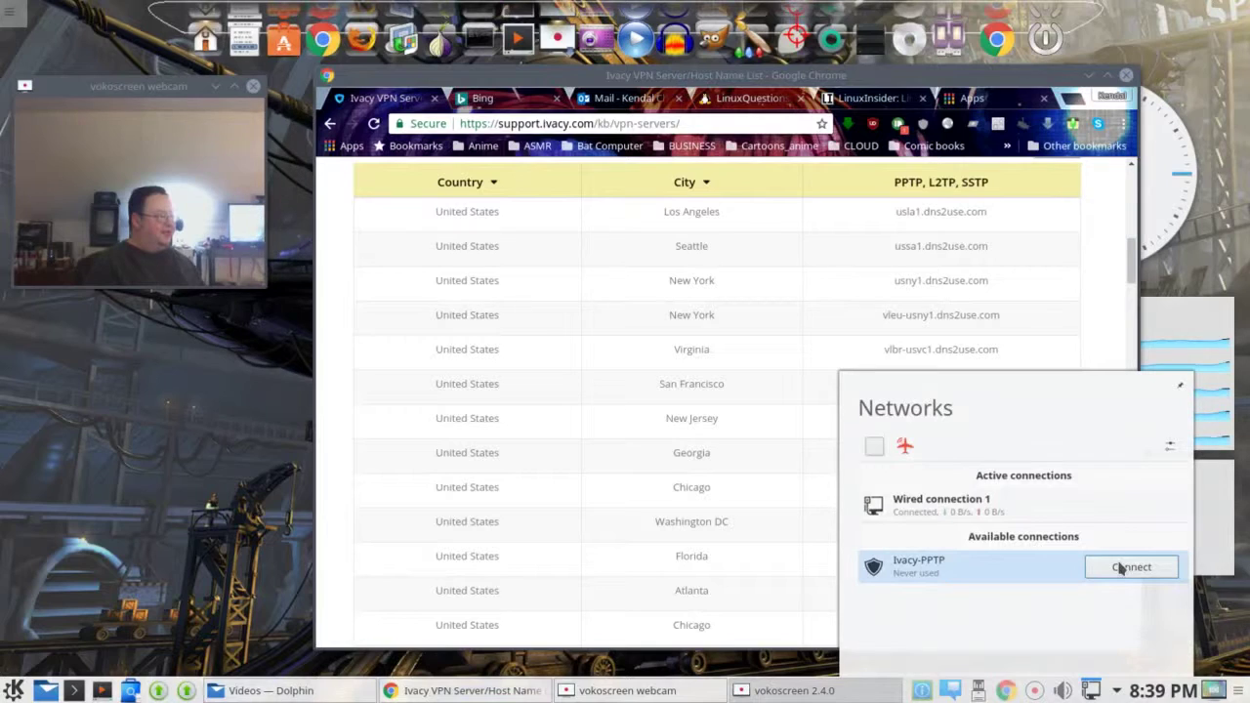
click(1121, 567)
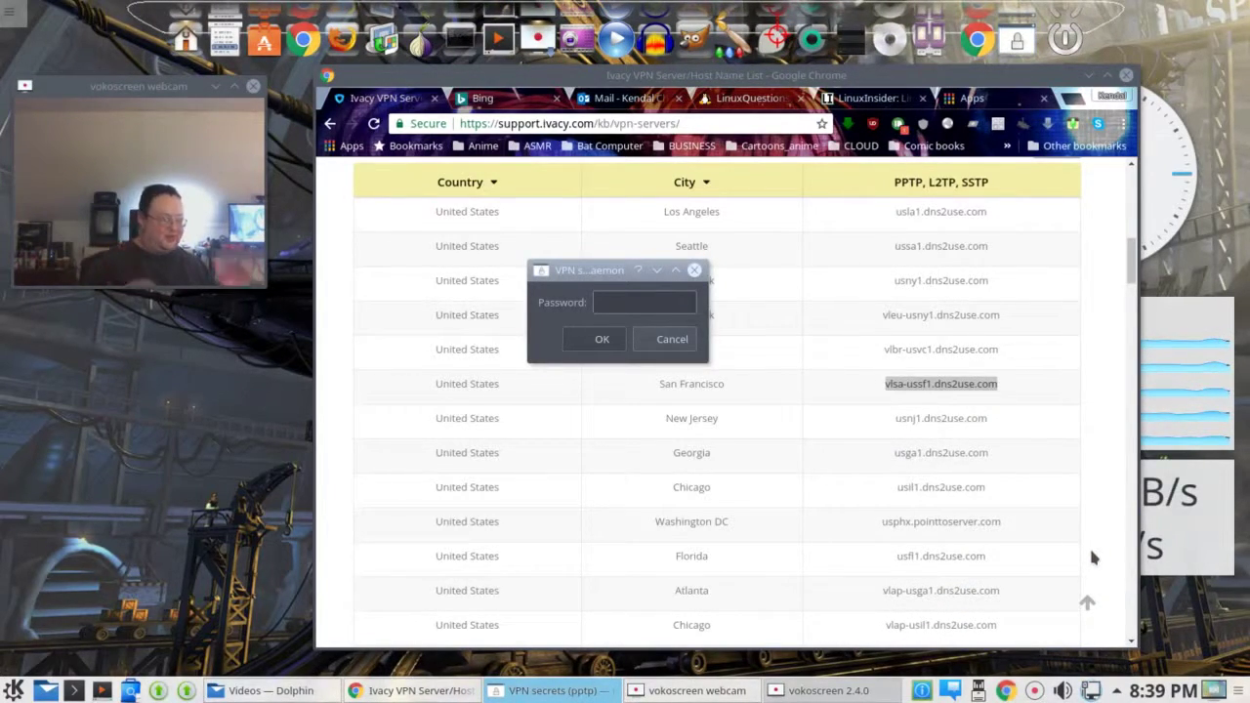
text(•••••••••)
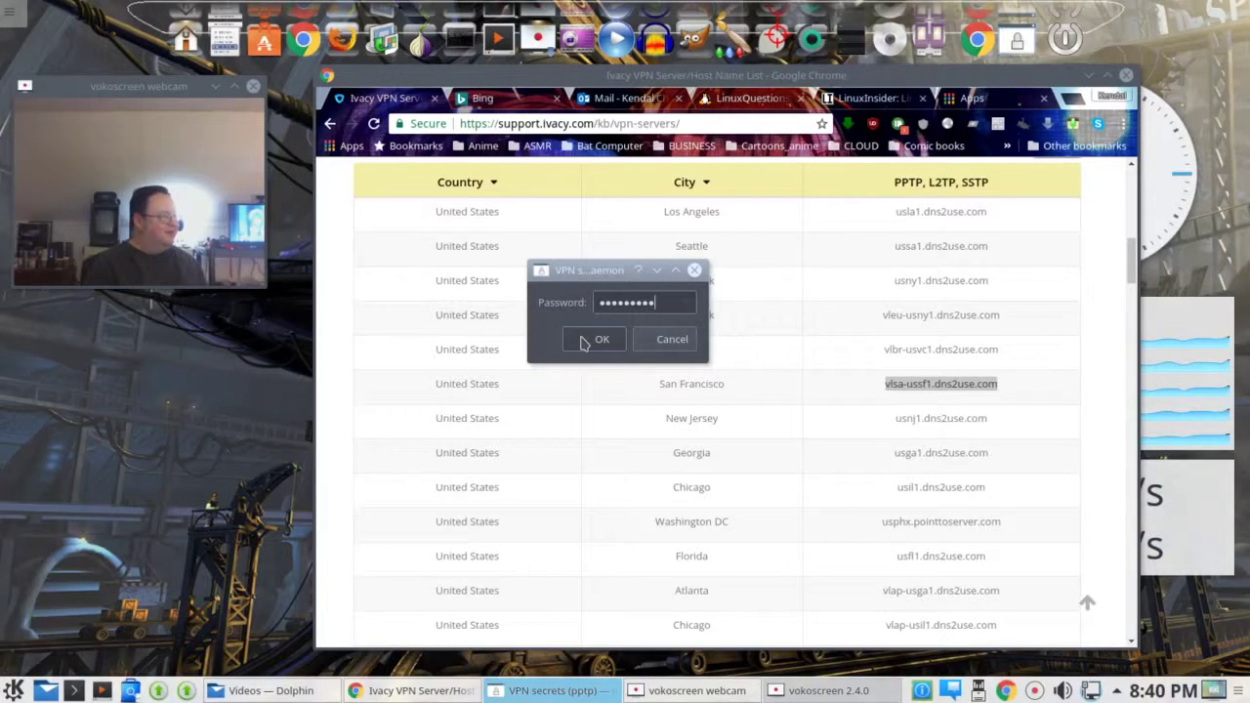
click(583, 342)
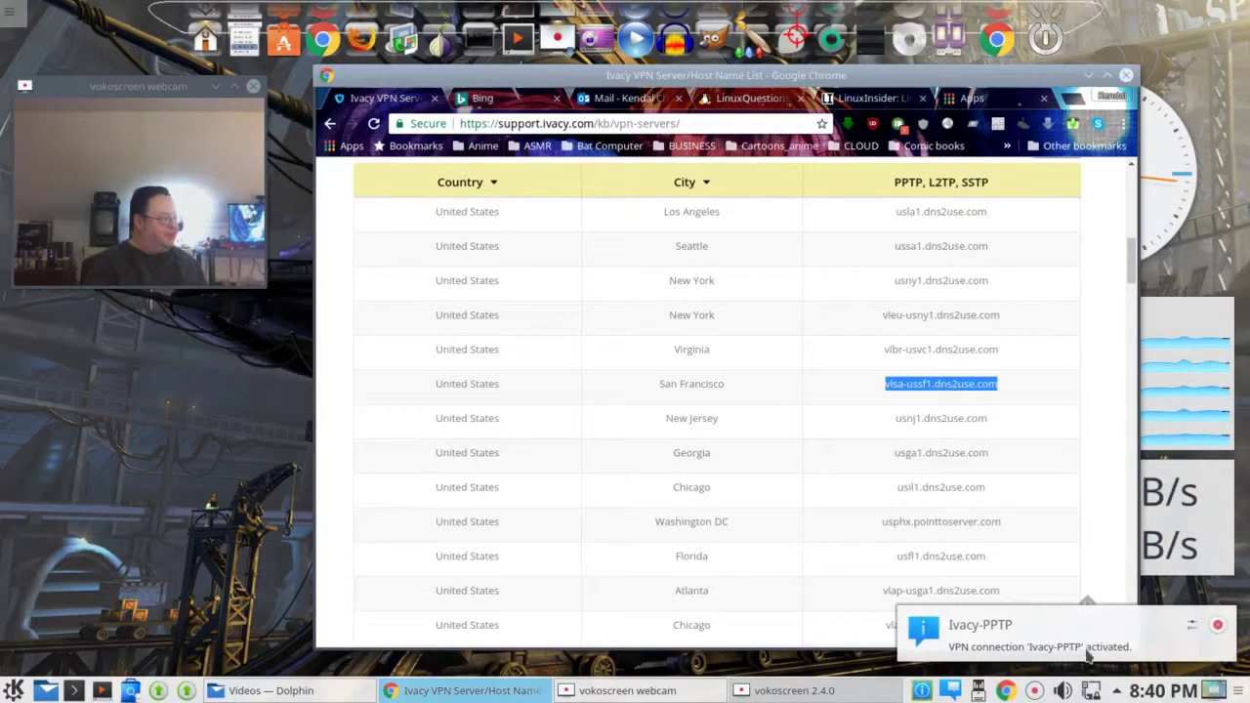
mouse_move(1097, 697)
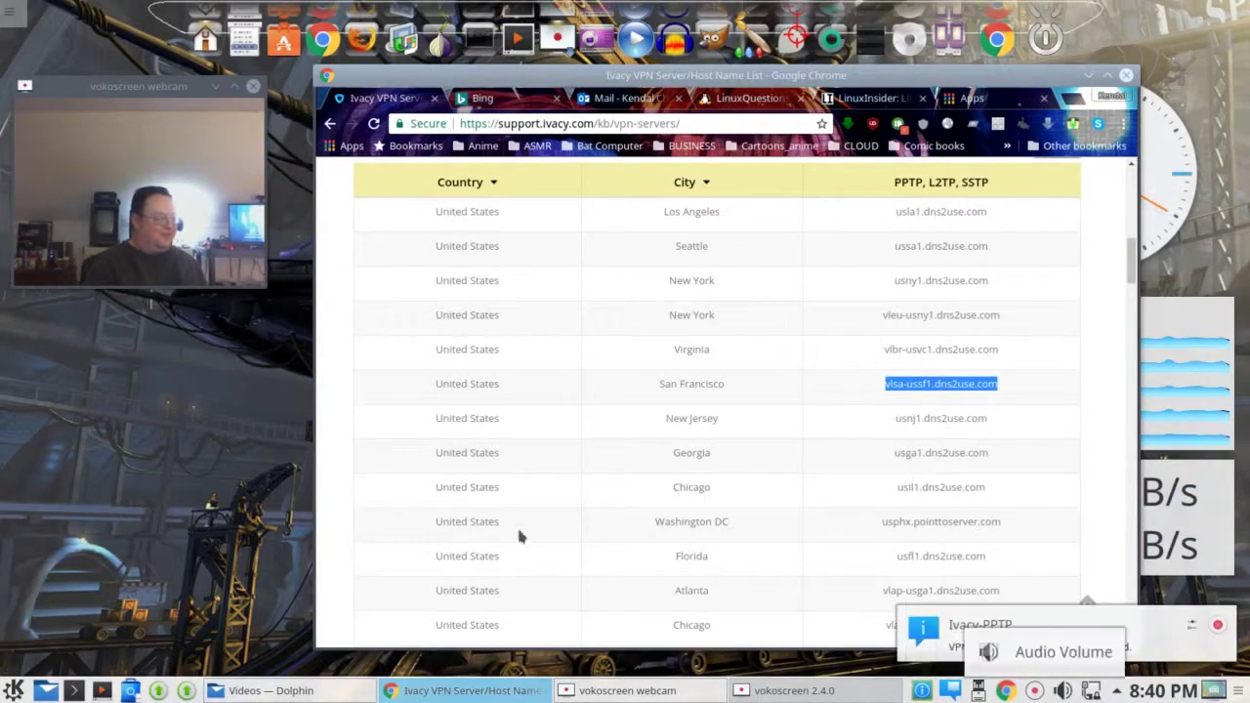
click(242, 463)
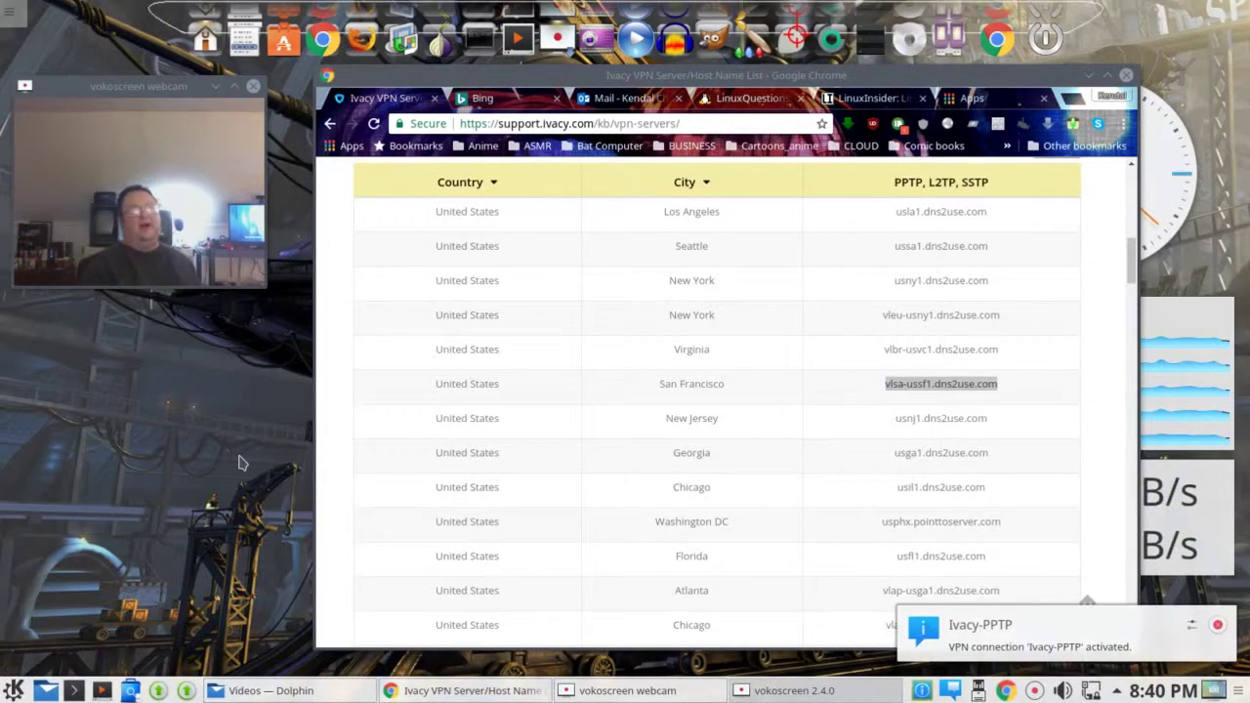
- Switch to the open Bing page and search the web for whatismyipaddress
click(497, 107)
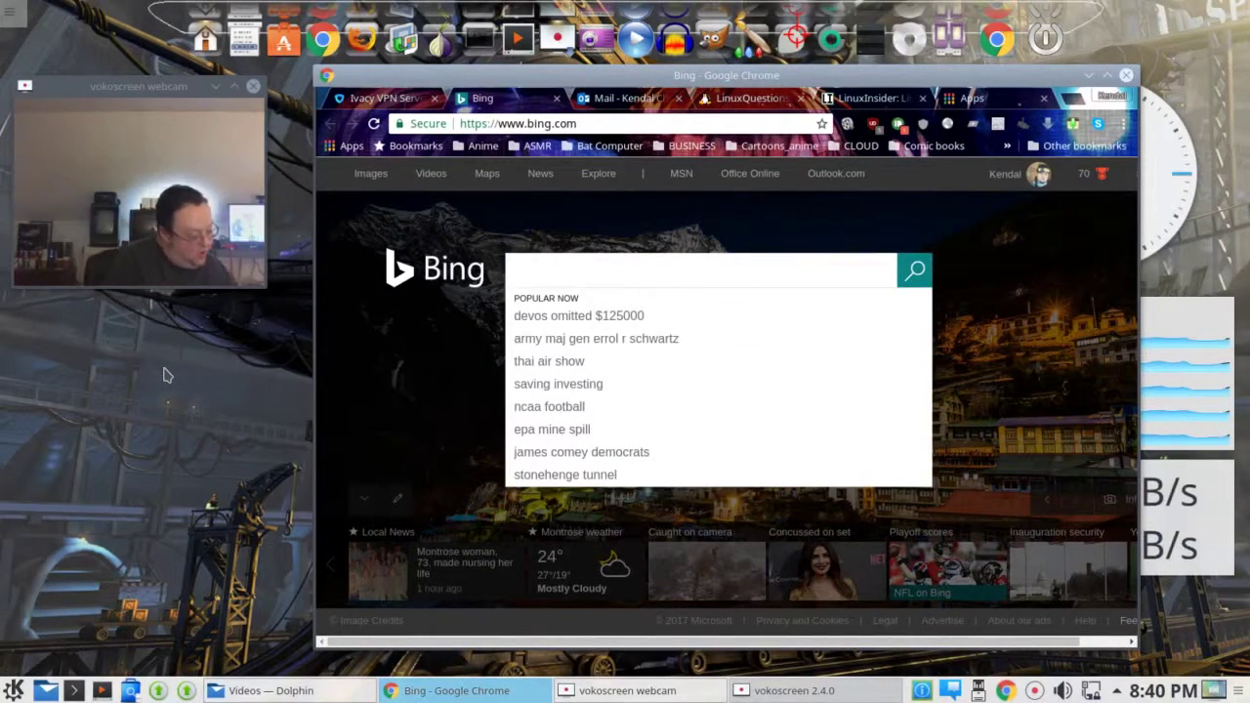
text(whatis)
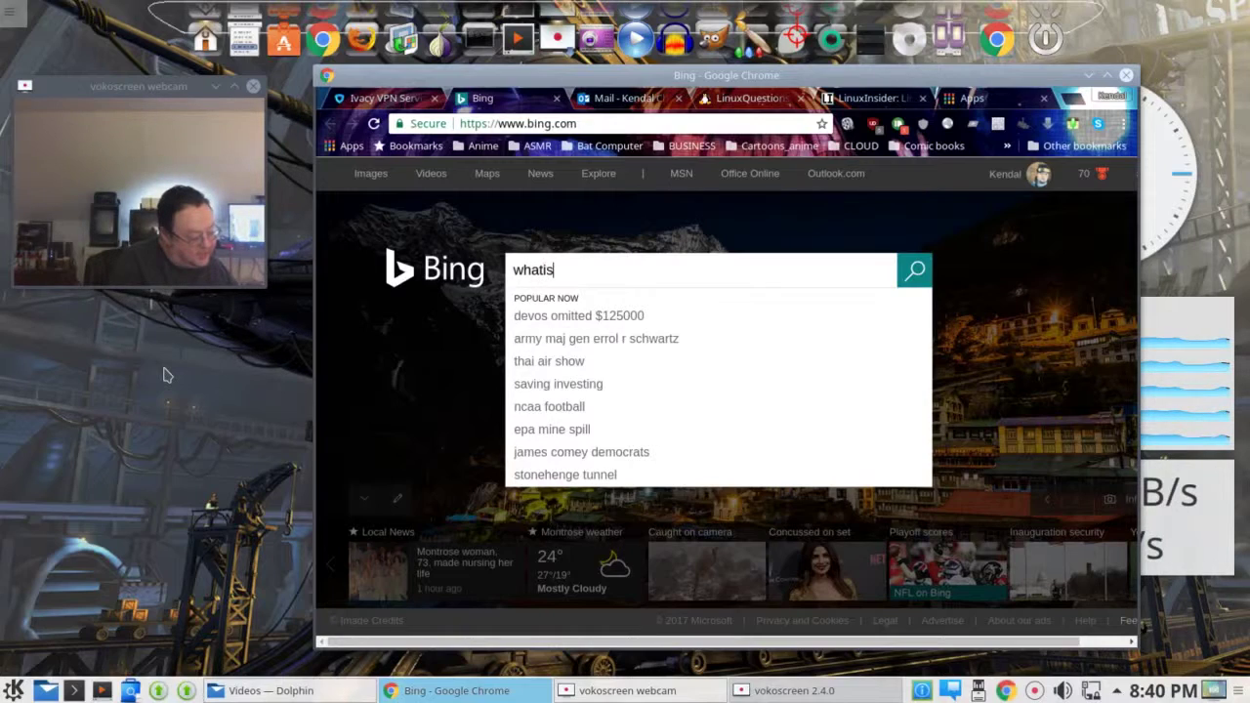
text(myipaddress)
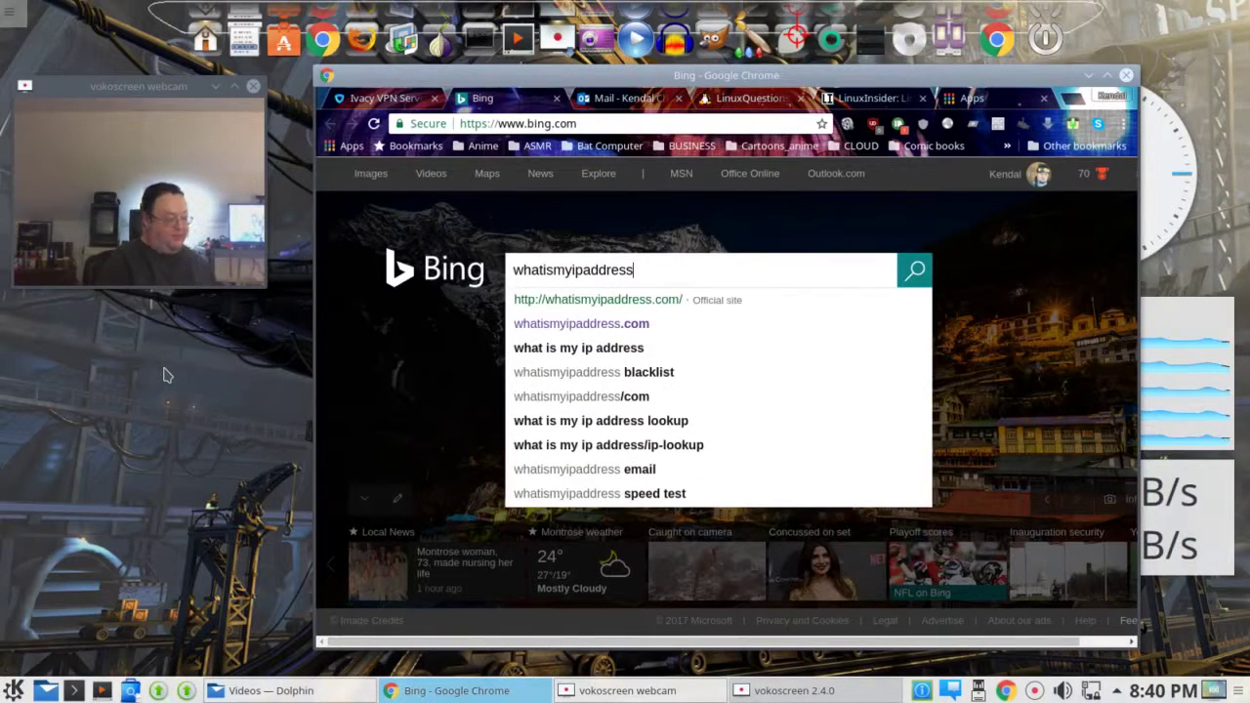
key(Return)
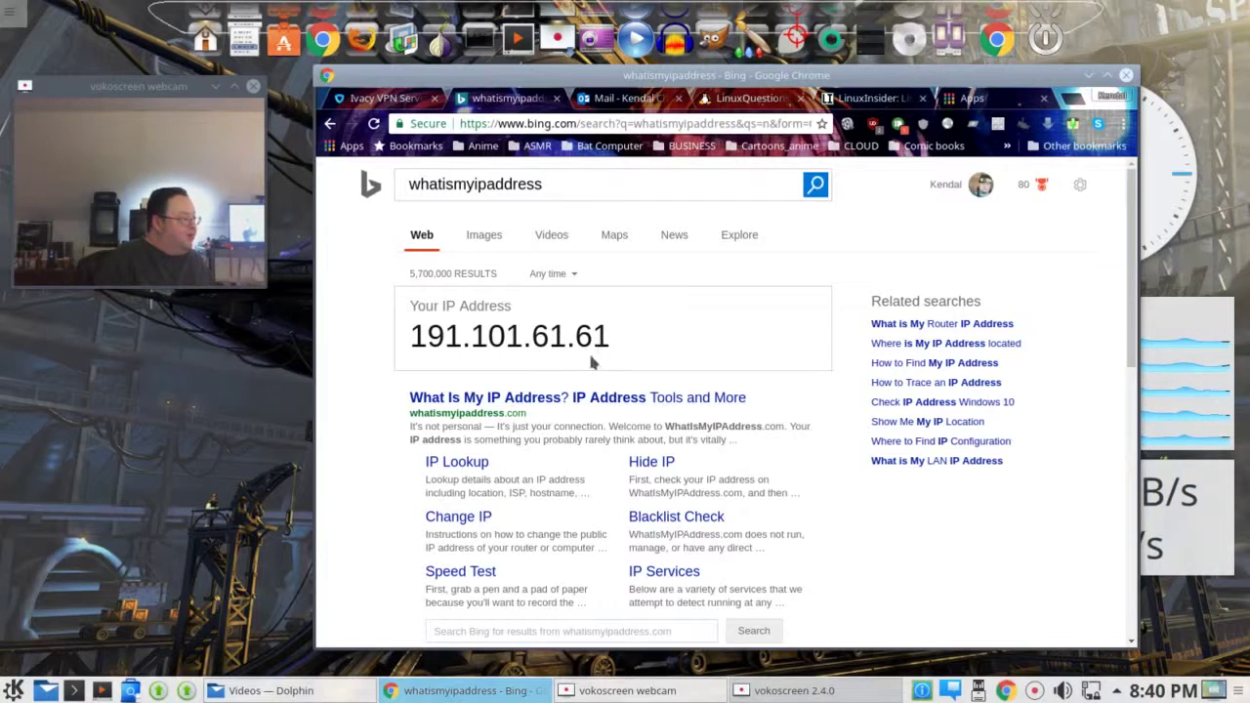
- Open the whatismyipaddress.com search result and examine the IP details and the location map
click(535, 399)
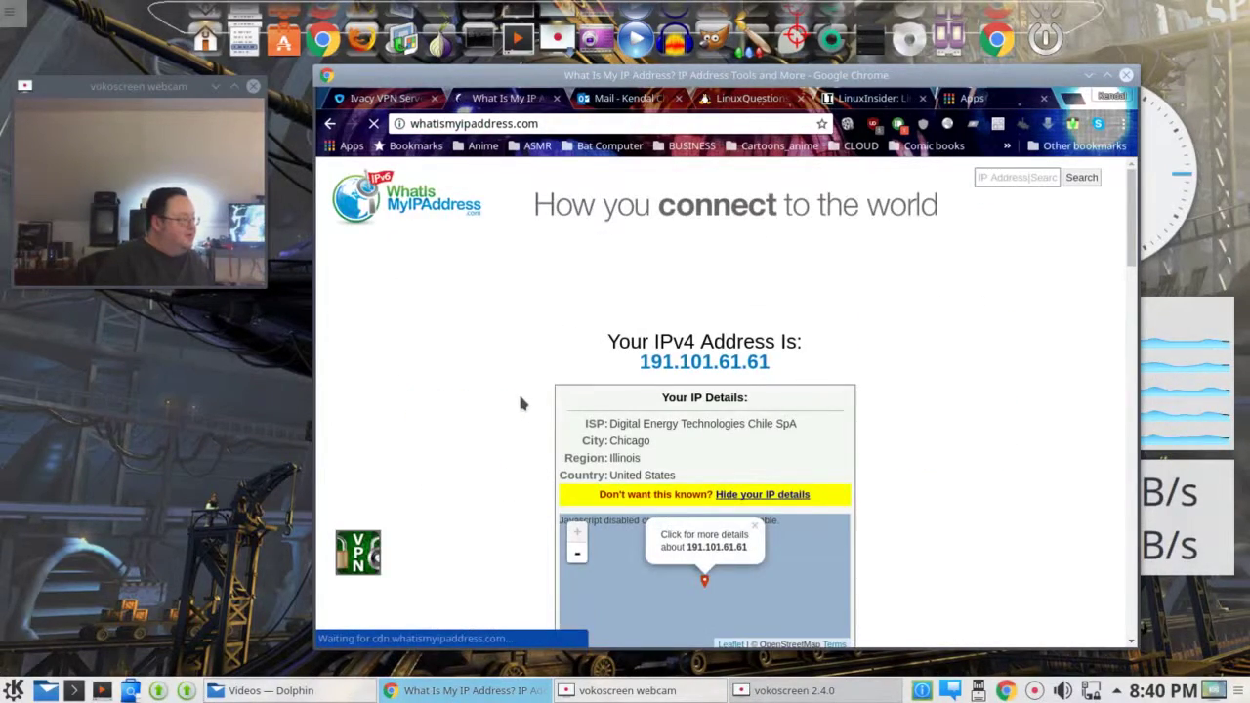
scroll(520, 403, down, 1)
scroll(518, 400, down, 3)
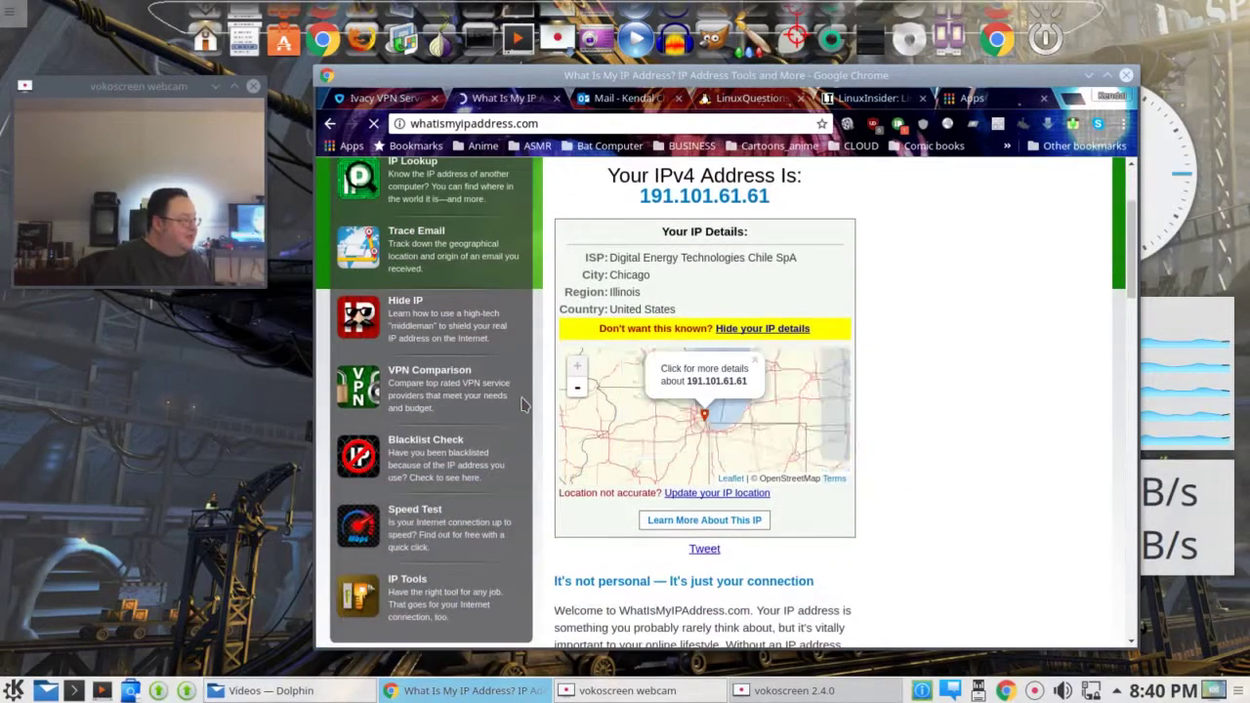